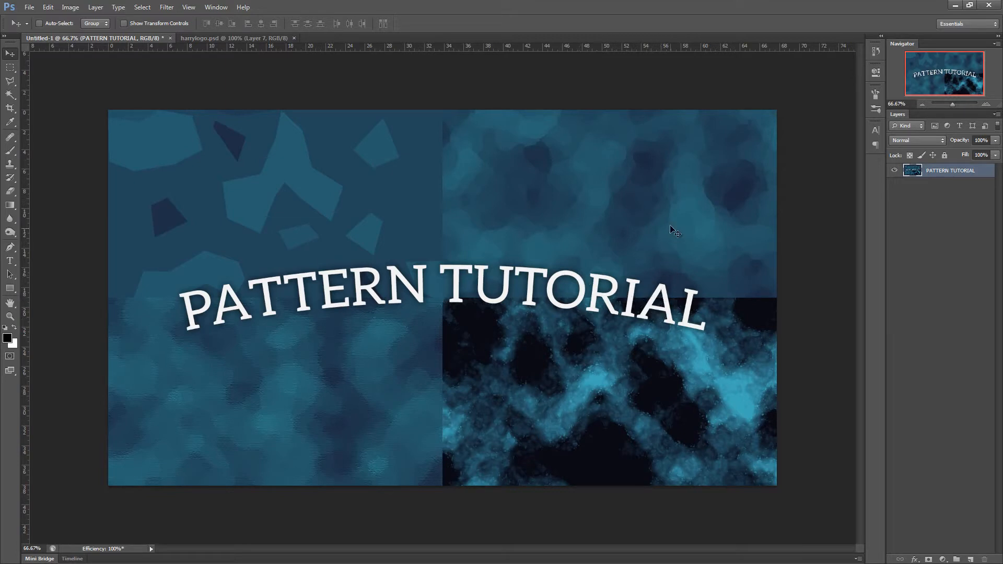
- Add a new white-filled layer above the PATTERN TUTORIAL layer and hide the PATTERN TUTORIAL layer
left_click(969, 559)
key("ctrl+BackSpace")
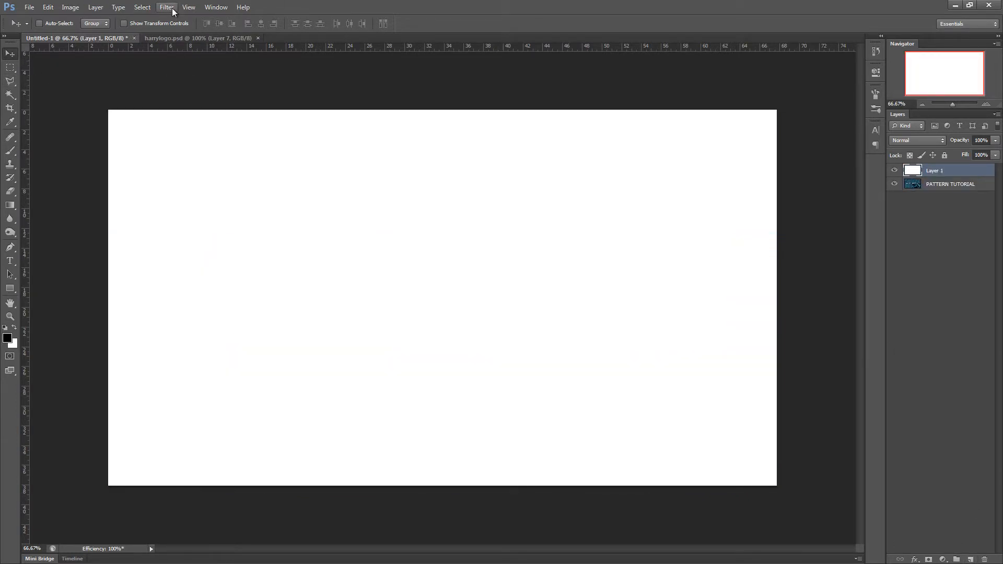
left_click(894, 170)
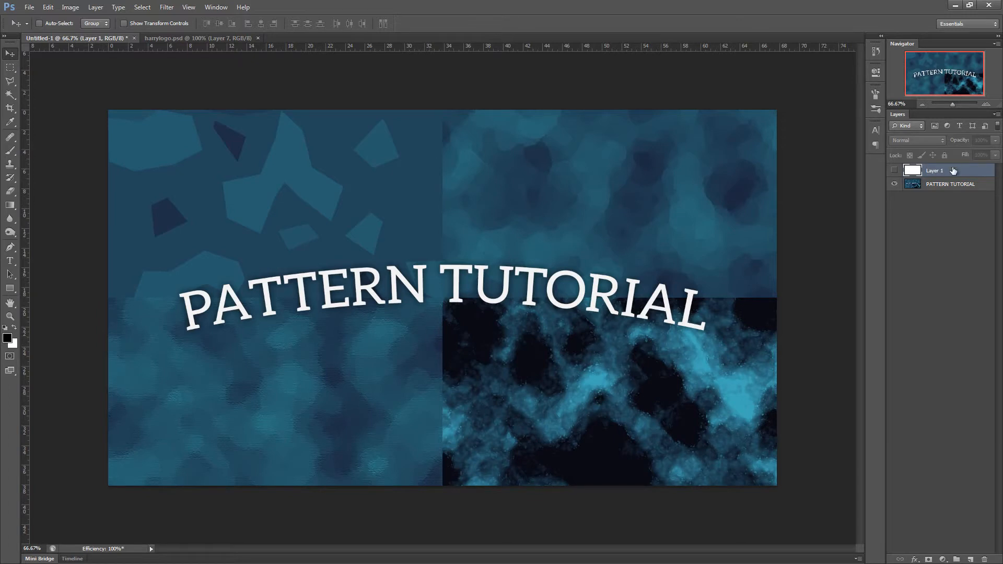
left_click(895, 184)
left_click(895, 171)
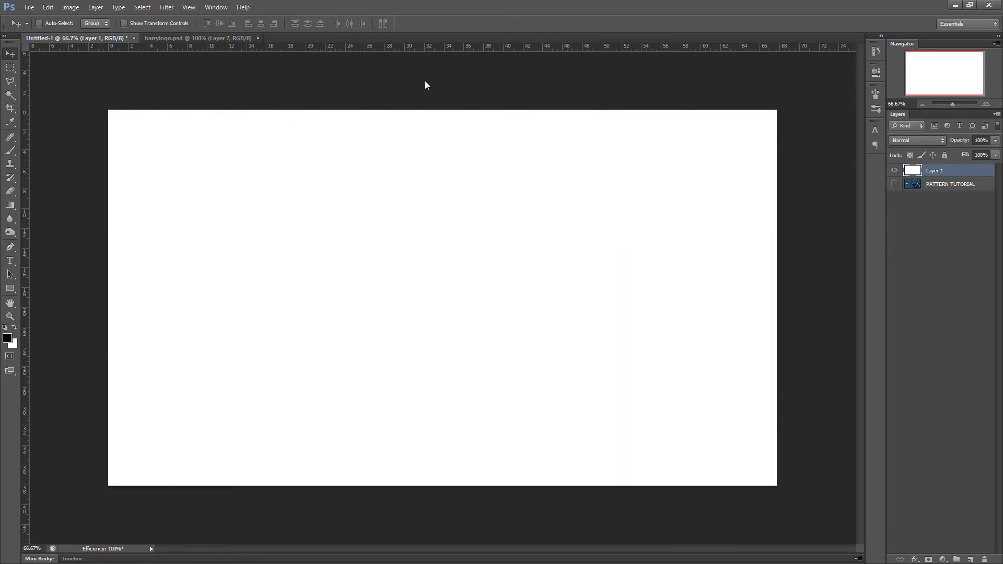
- Render the Clouds filter in black and white on Layer 1
left_click(159, 7)
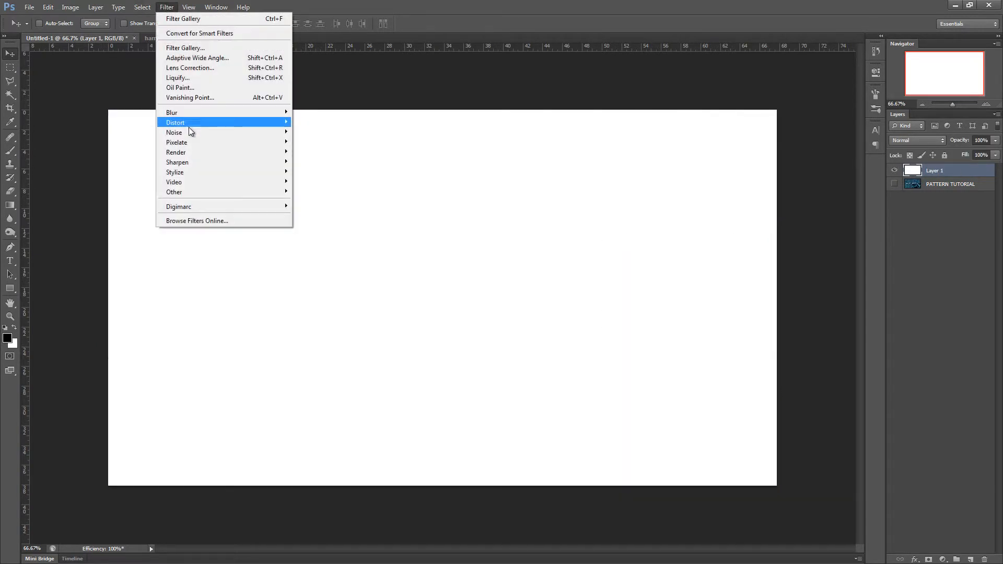
mouse_move(179, 155)
left_click(140, 151)
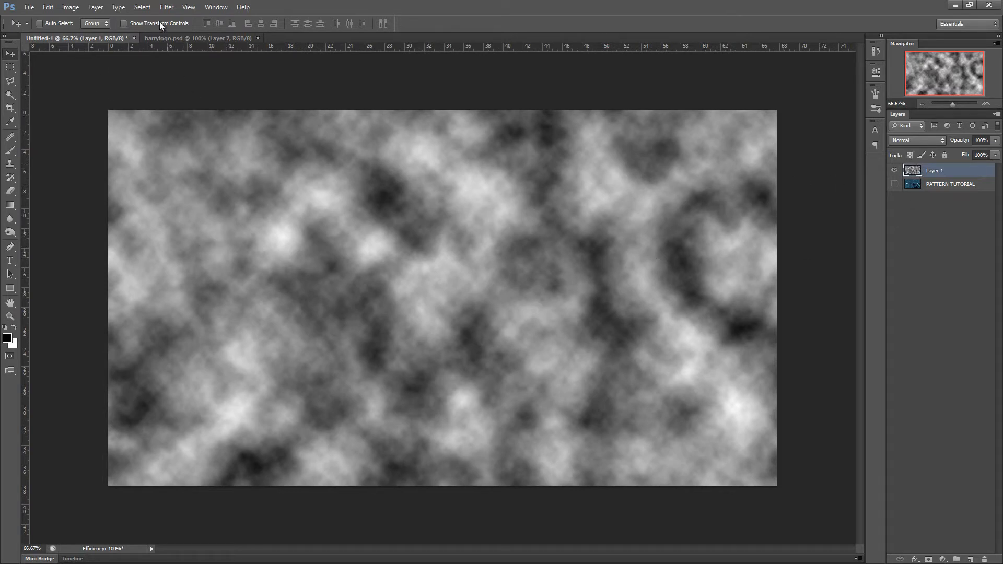
- Choose the Cutout filter in the Filter Gallery for Layer 1 and fit the whole image in the preview at 33.3%
left_click(162, 8)
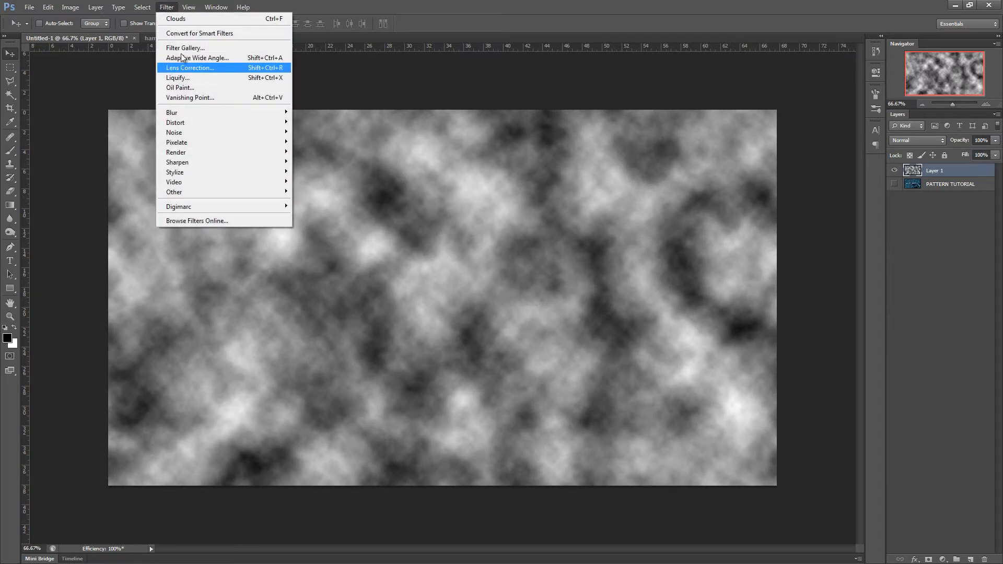
left_click(184, 48)
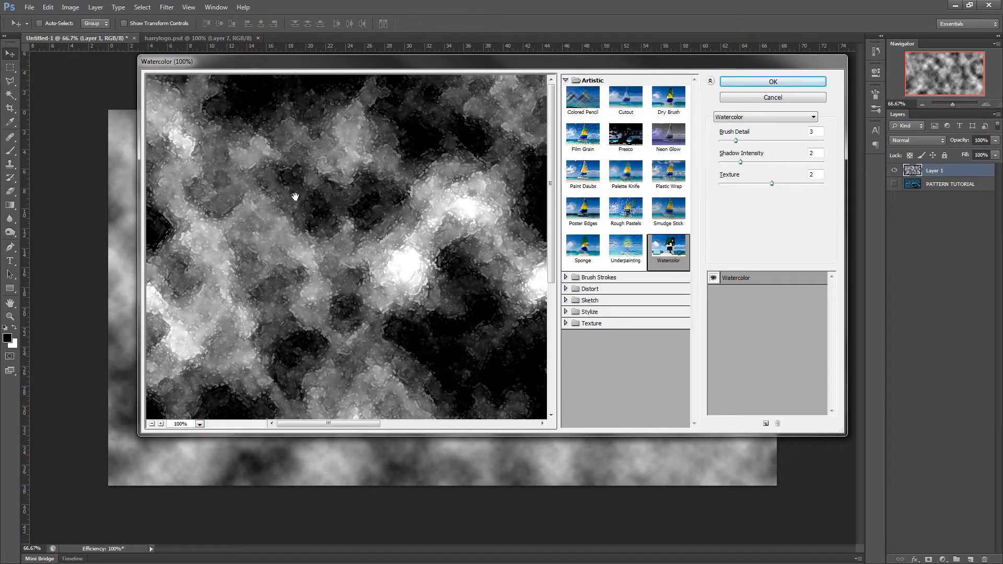
left_click(620, 100)
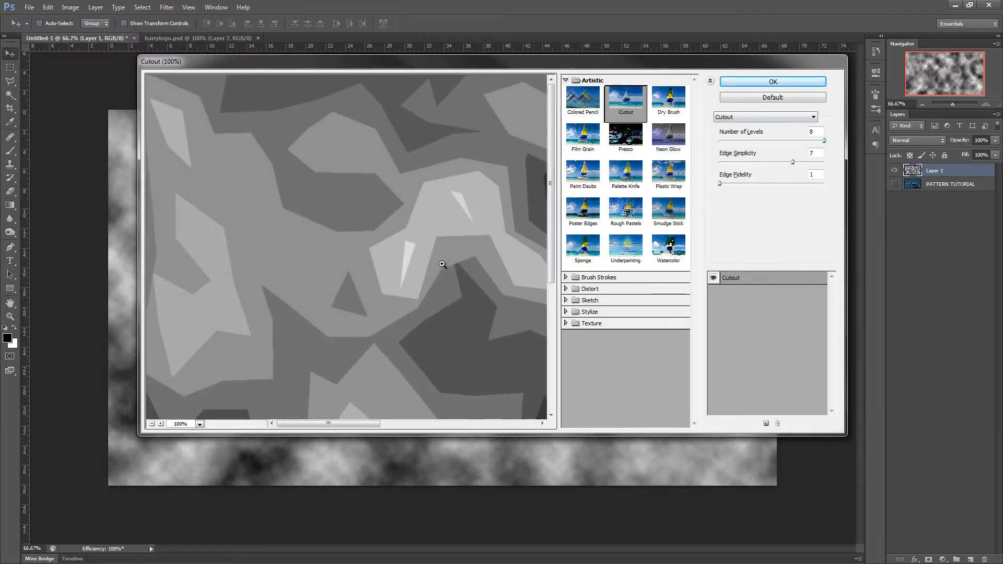
key("ctrl+minus")
key("ctrl+minus")
key("ctrl+minus")
key("ctrl+plus")
key("ctrl+minus")
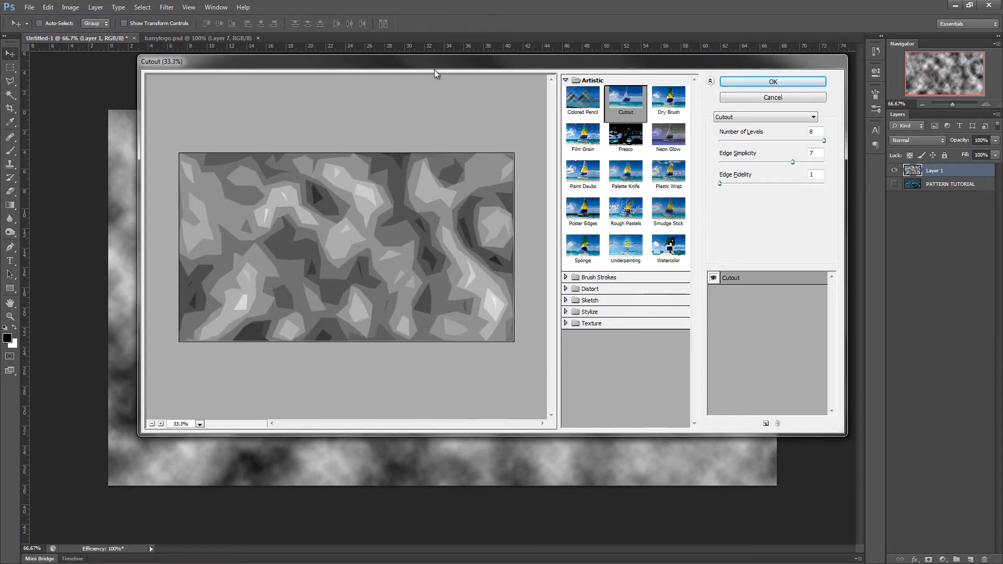
left_click_drag(434, 70, 397, 39)
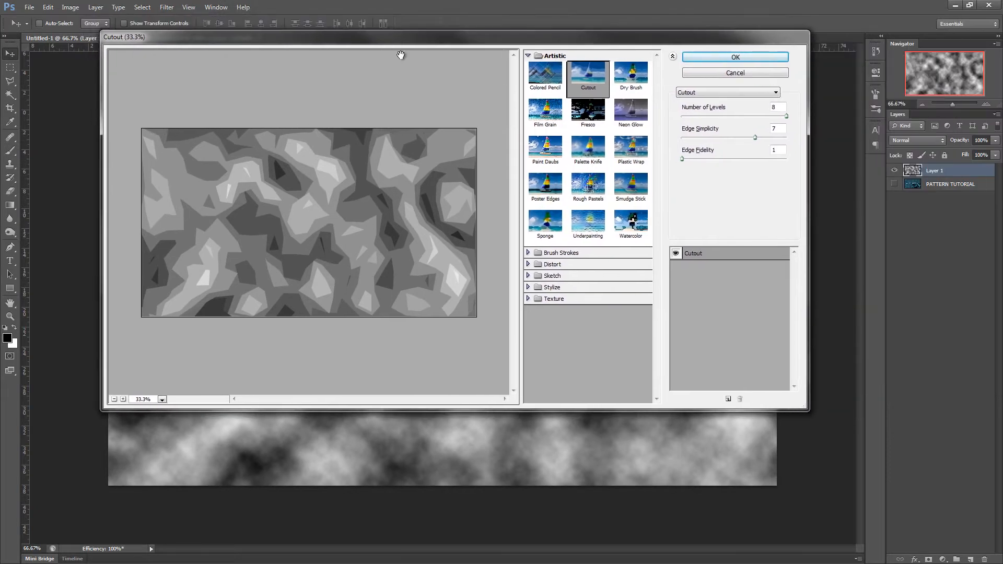
- Try the Cutout filter's Edge Simplicity at its minimum of 0, and settle on 8
left_click(764, 137)
left_click_drag(764, 137, 684, 138)
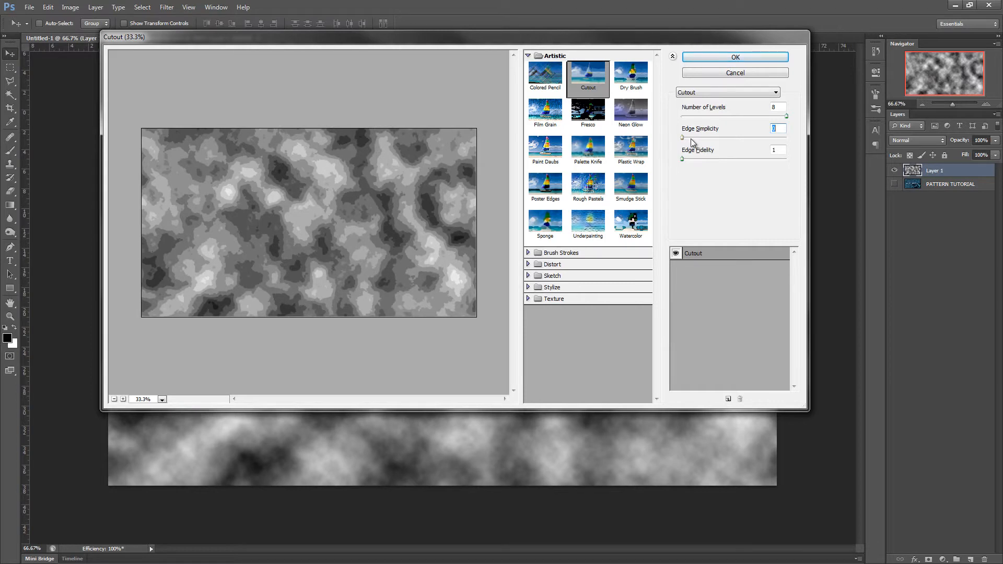
left_click(690, 138)
left_click_drag(740, 142, 765, 143)
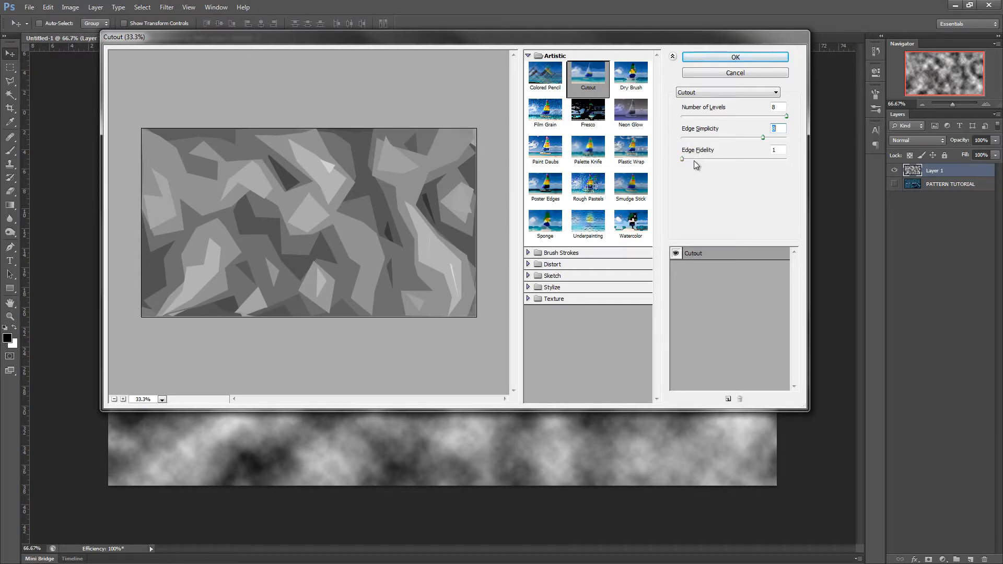
- Keep the Cutout's Number of Levels at 8, set Edge Fidelity to 2, and apply the filter to Layer 1
left_click_drag(785, 116, 810, 118)
left_click_drag(682, 160, 748, 156)
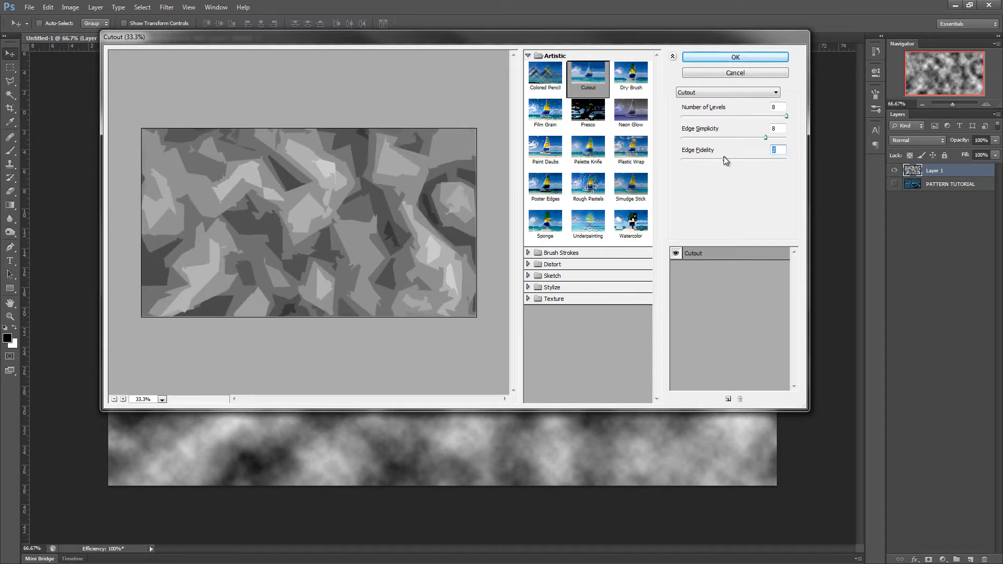
left_click_drag(715, 158, 700, 158)
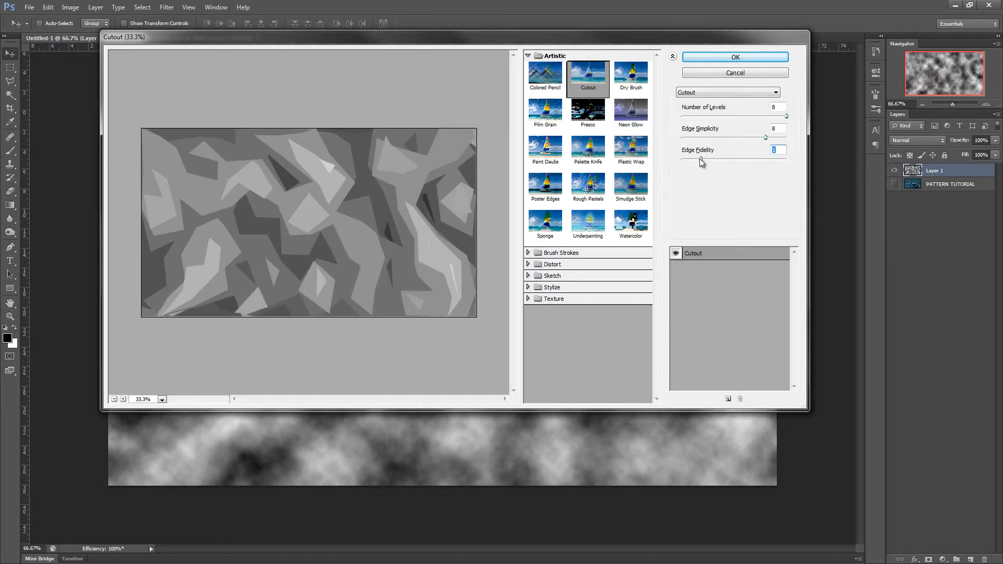
left_click(712, 158)
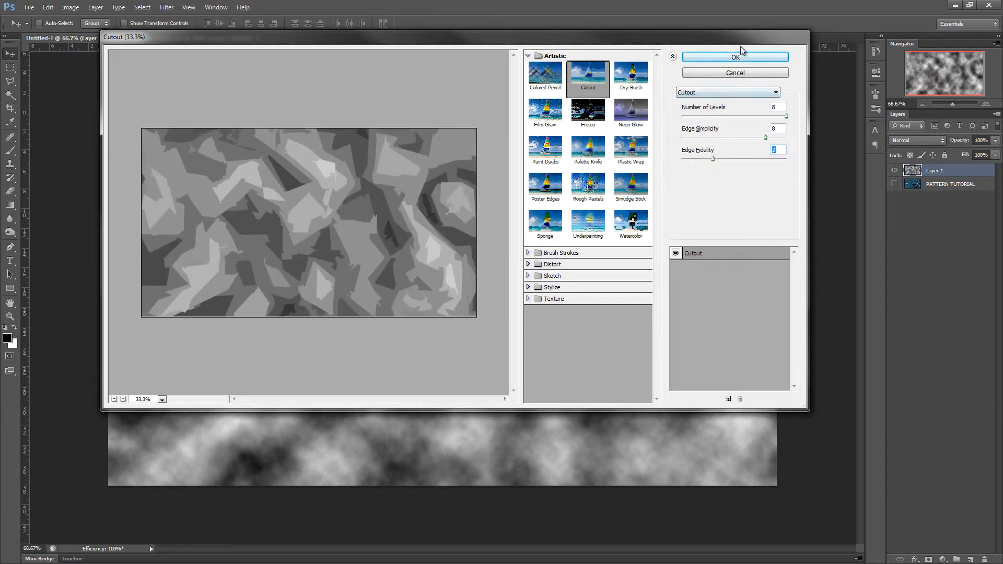
left_click(710, 59)
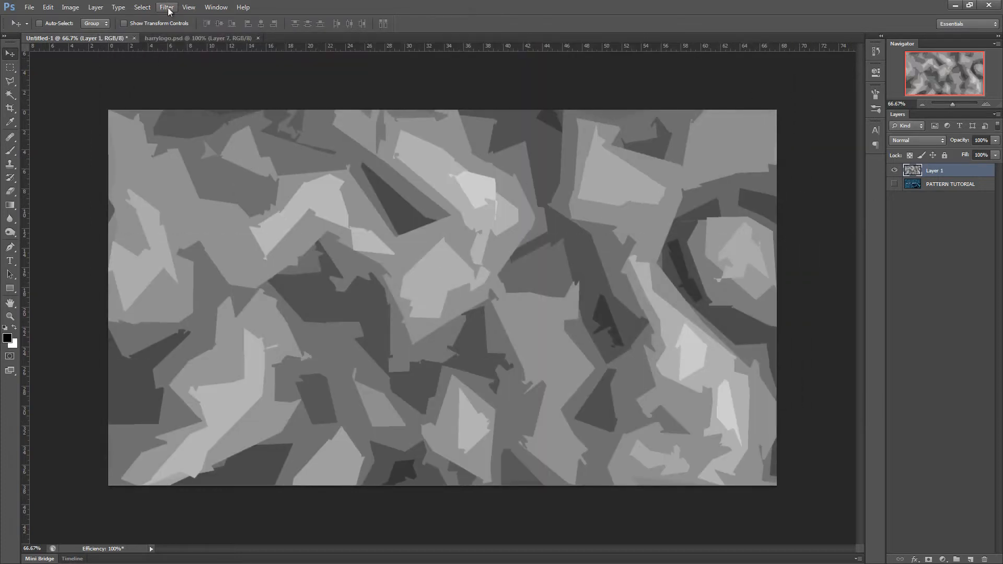
- Add a new layer above Layer 1 and render the Clouds filter on it
left_click(969, 557)
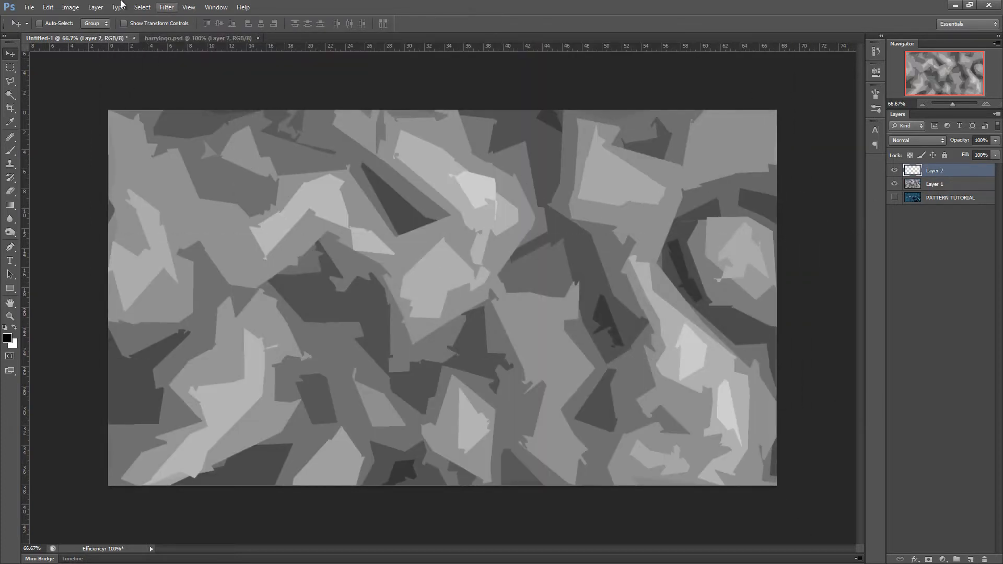
left_click(167, 7)
mouse_move(181, 152)
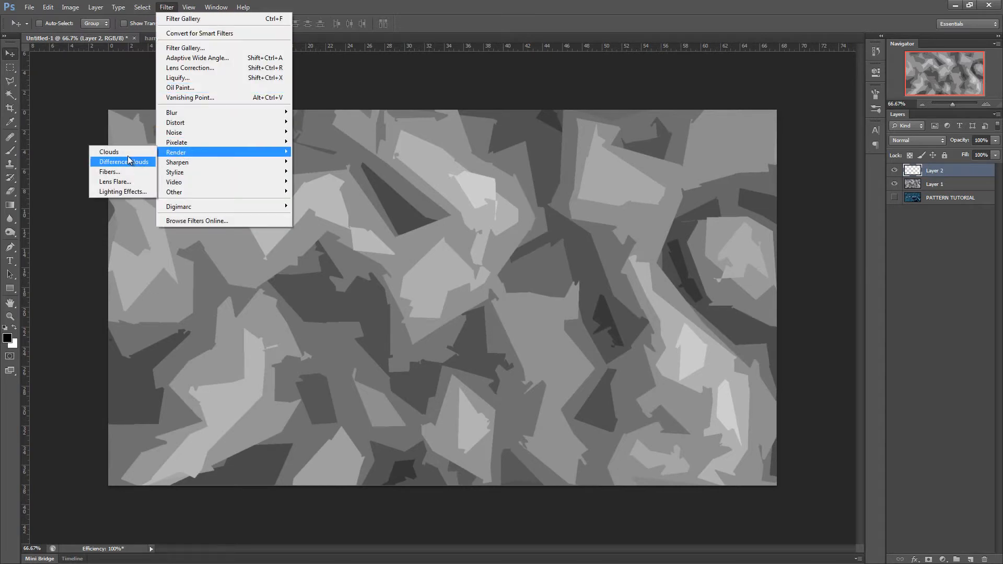
left_click(112, 152)
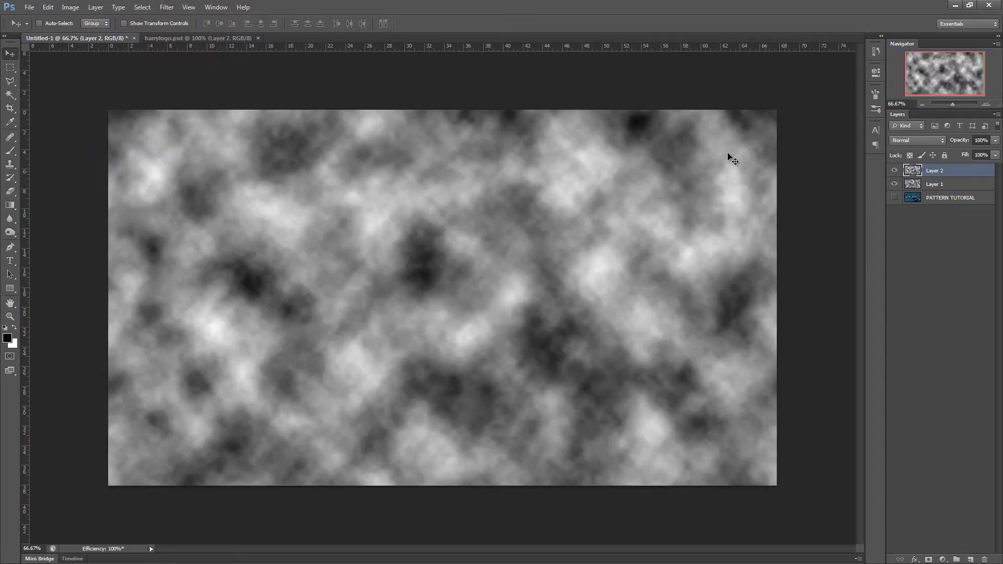
- Apply the Palette Knife filter to Layer 2 with Stroke Size 38, Stroke Detail 3 and Softness 0
left_click(167, 7)
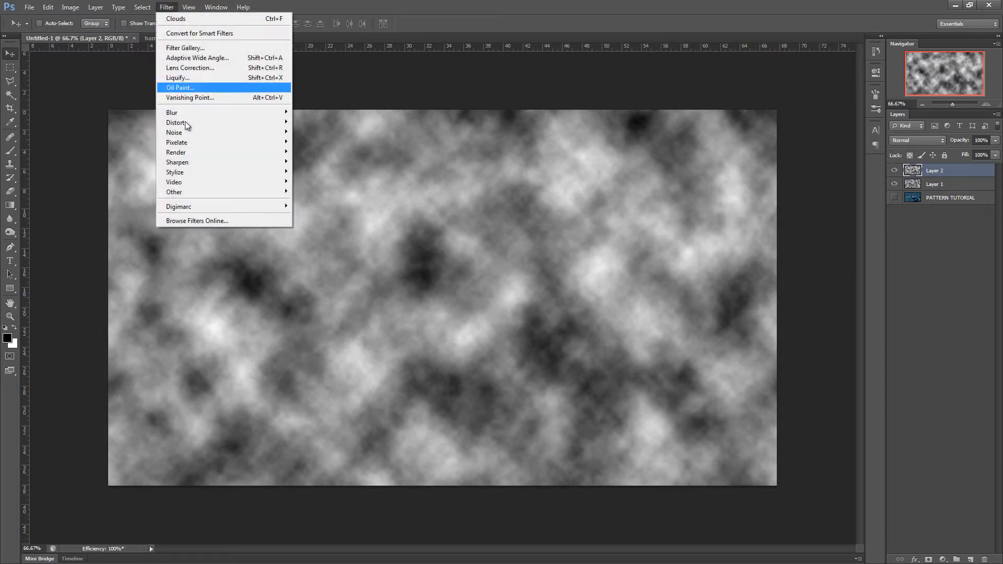
left_click(196, 48)
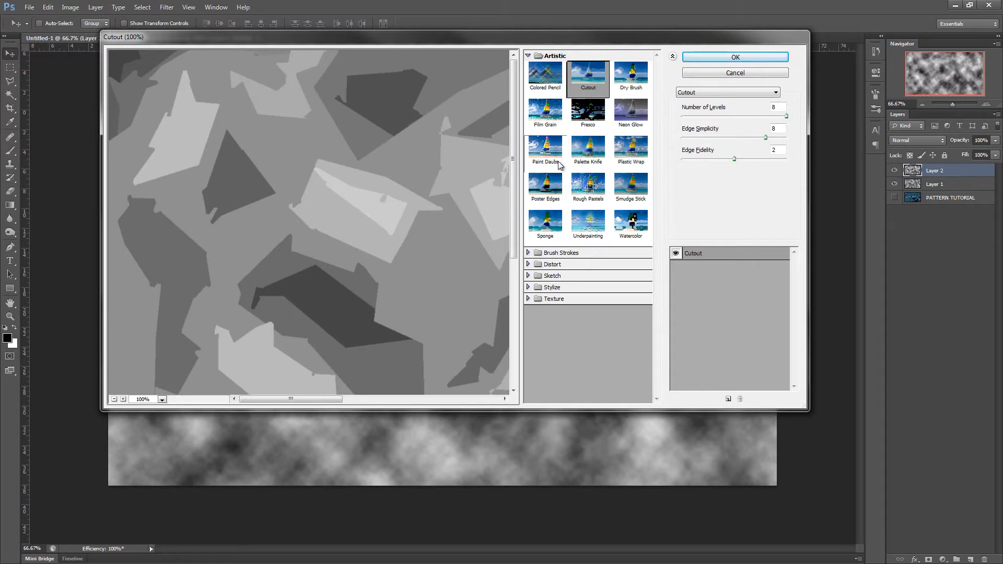
left_click(587, 153)
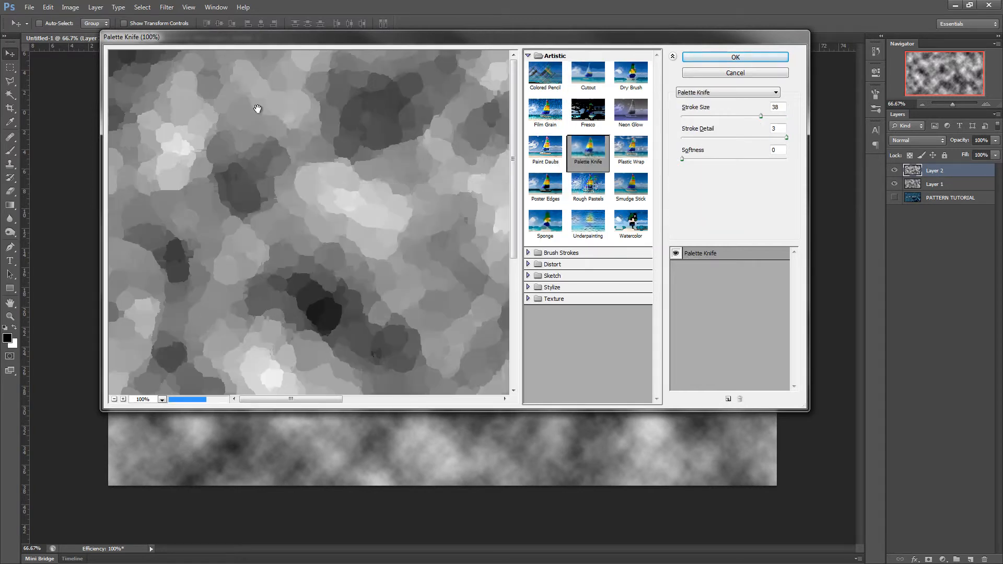
left_click(358, 174, "alt")
left_click(358, 174, "alt")
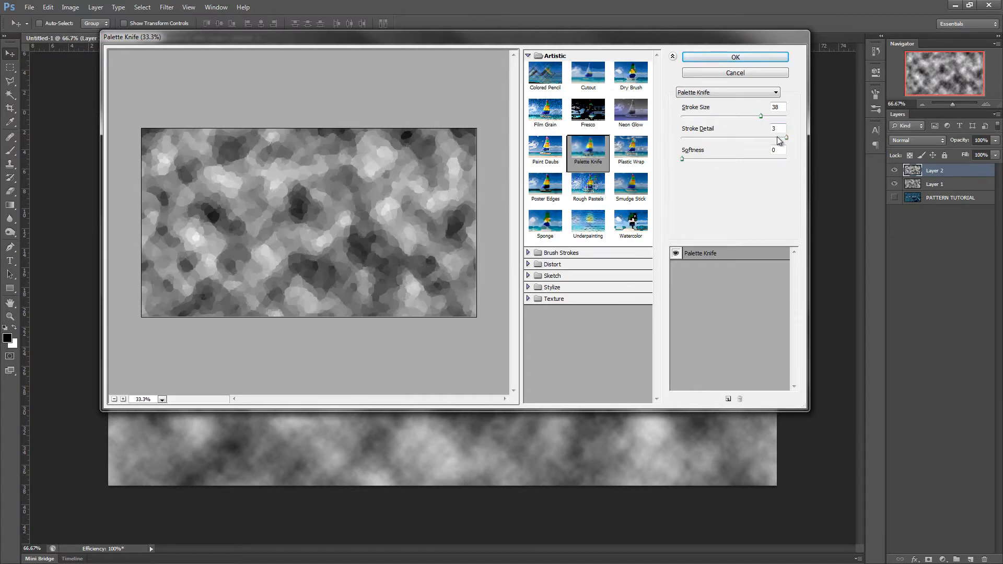
left_click_drag(685, 158, 751, 158)
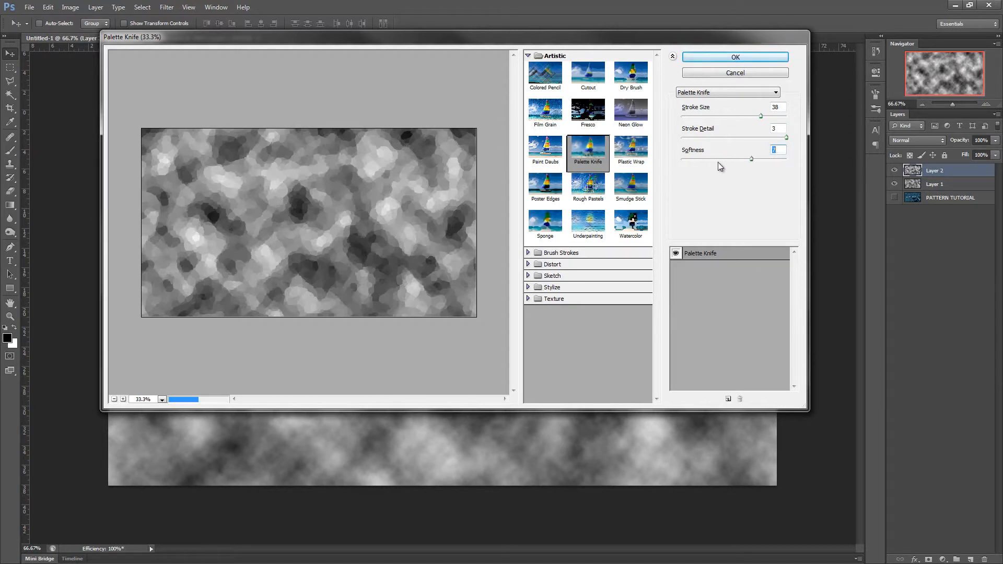
left_click(767, 139)
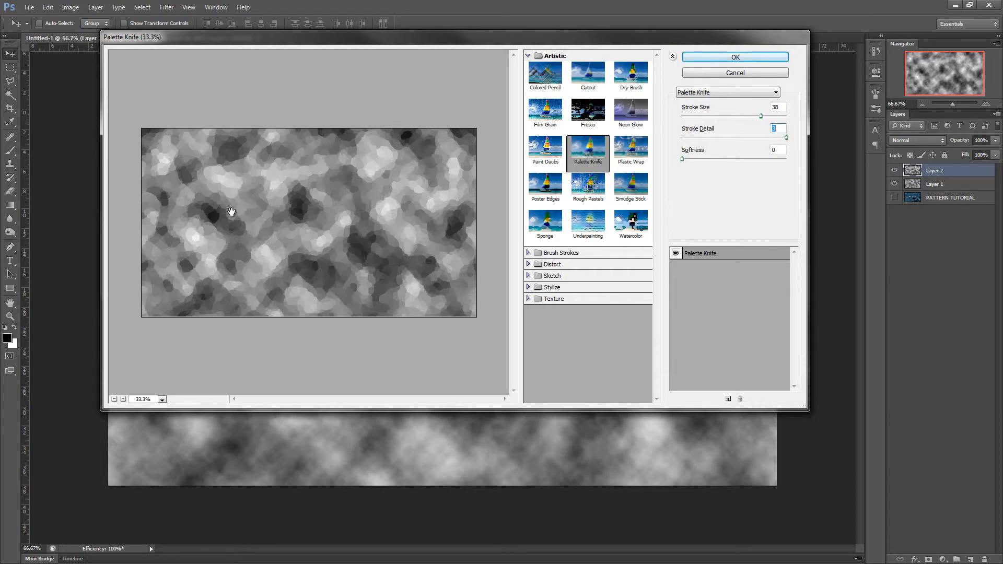
left_click(267, 240)
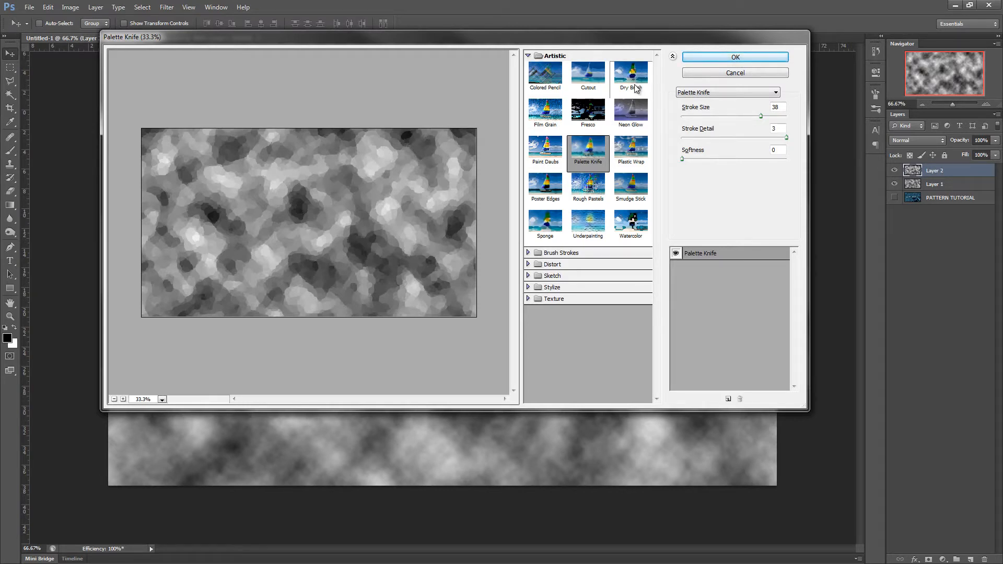
left_click(755, 57)
- Open the video games gta5 v2 file from the Desktop, examine its background pattern, and return to the Untitled-1 document
left_click(29, 7)
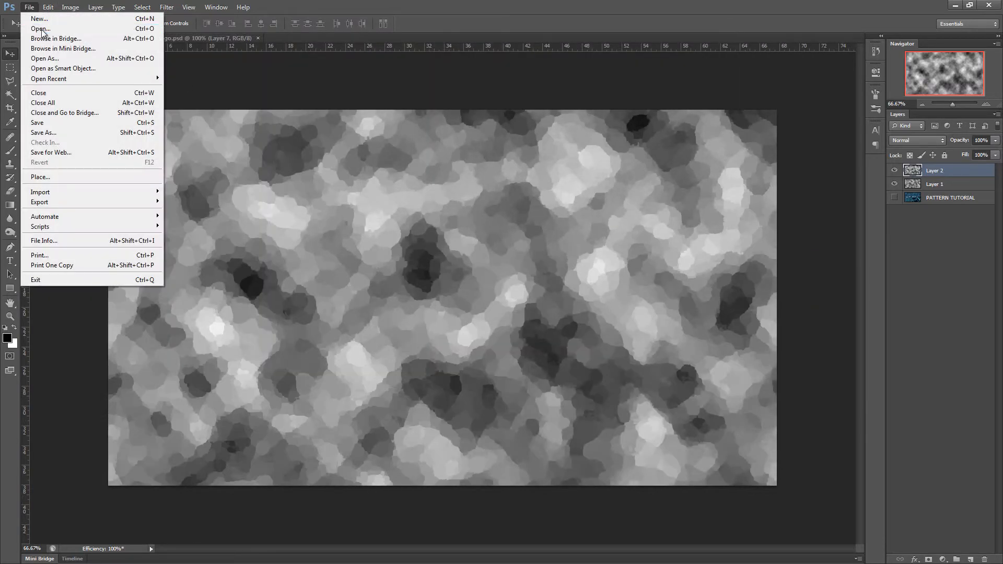
left_click(31, 31)
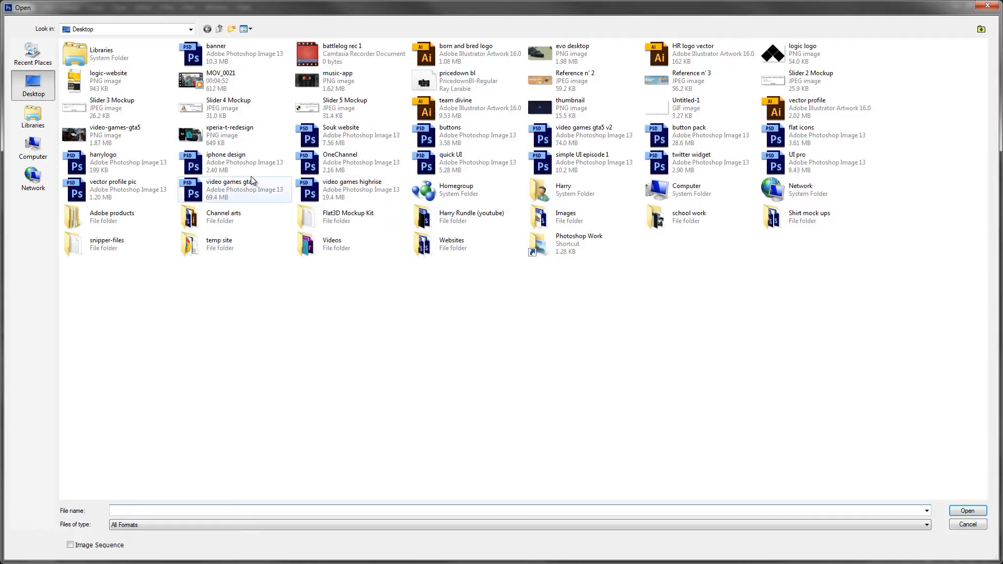
double_click(571, 137)
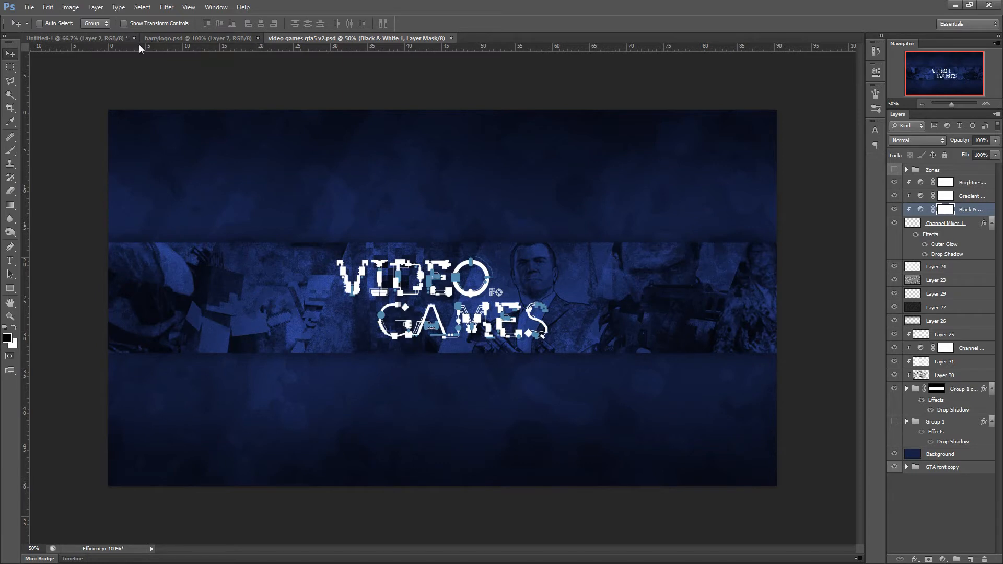
left_click(90, 40)
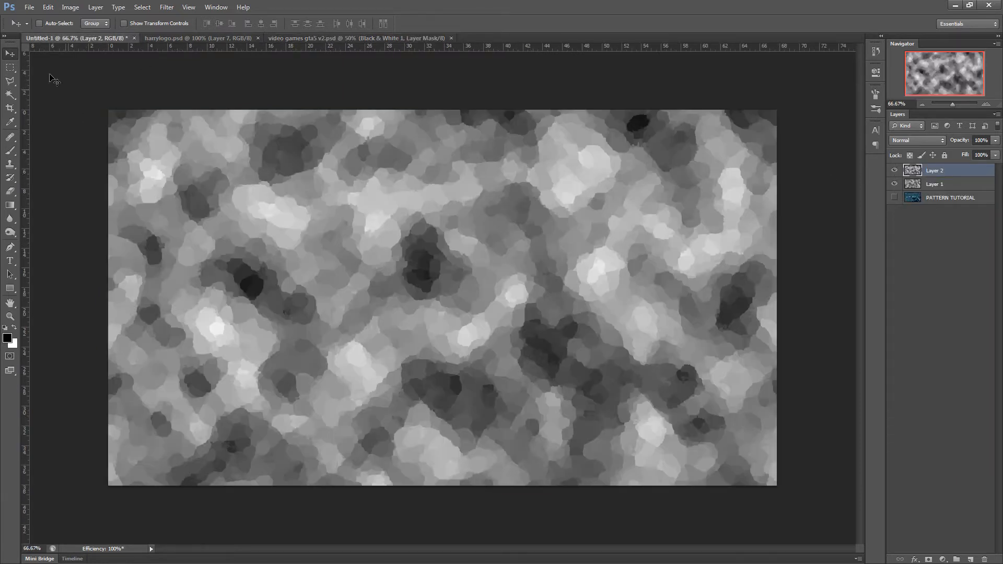
- Show the guides and delete the half of Layer 2 left of the vertical guide
key("ctrl+semicolon")
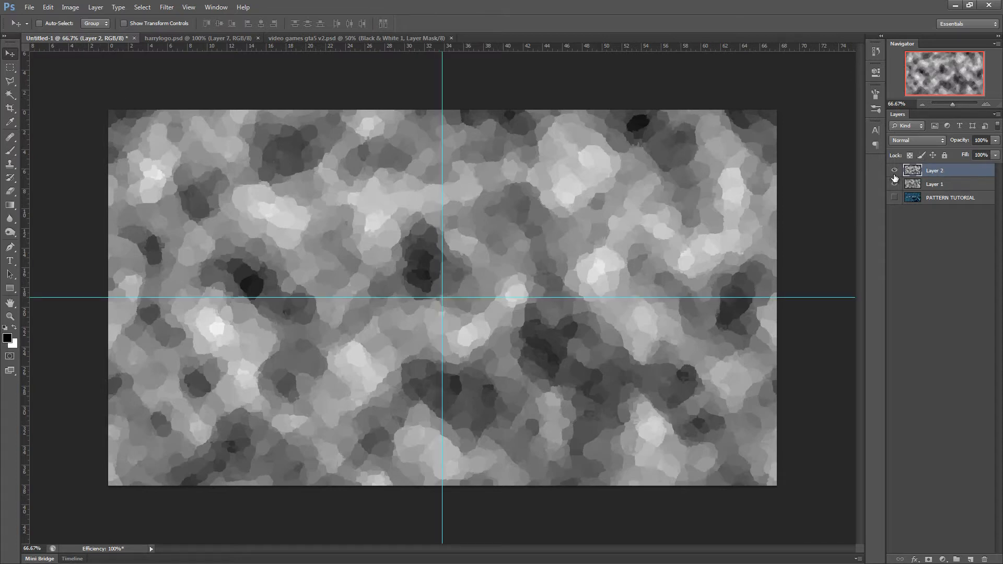
left_click(10, 67)
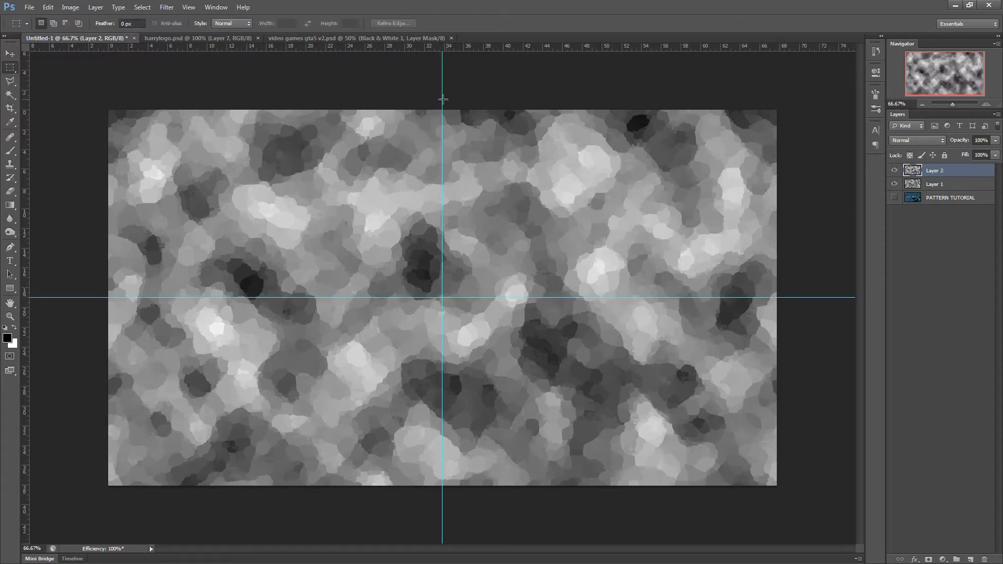
left_click_drag(790, 399, 914, 514)
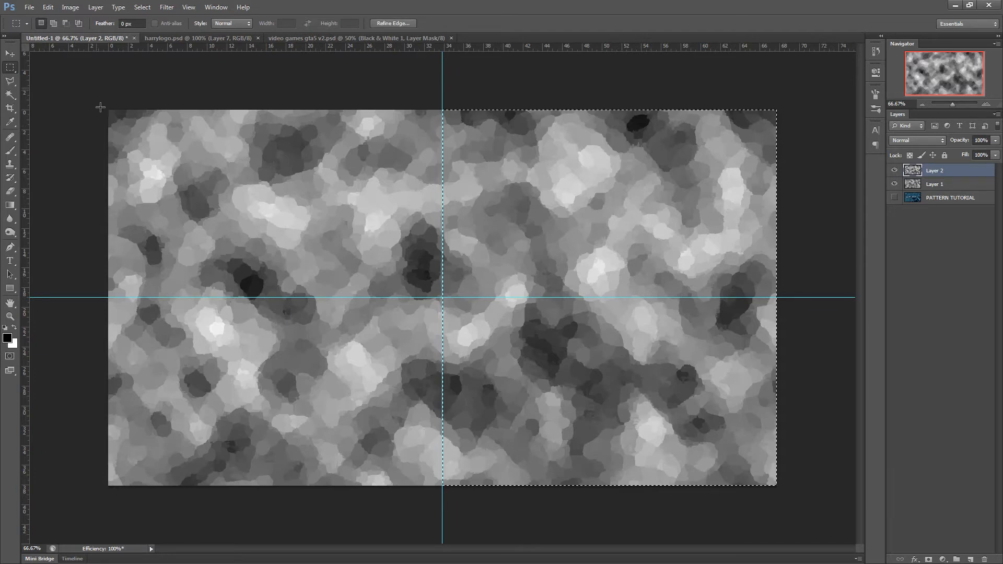
left_click_drag(101, 108, 450, 498)
key("Delete")
- Delete the lower-right quarter of Layer 2 below the horizontal guide and clear the selection
left_click_drag(411, 269, 829, 531)
key("ctrl+d")
key("Delete")
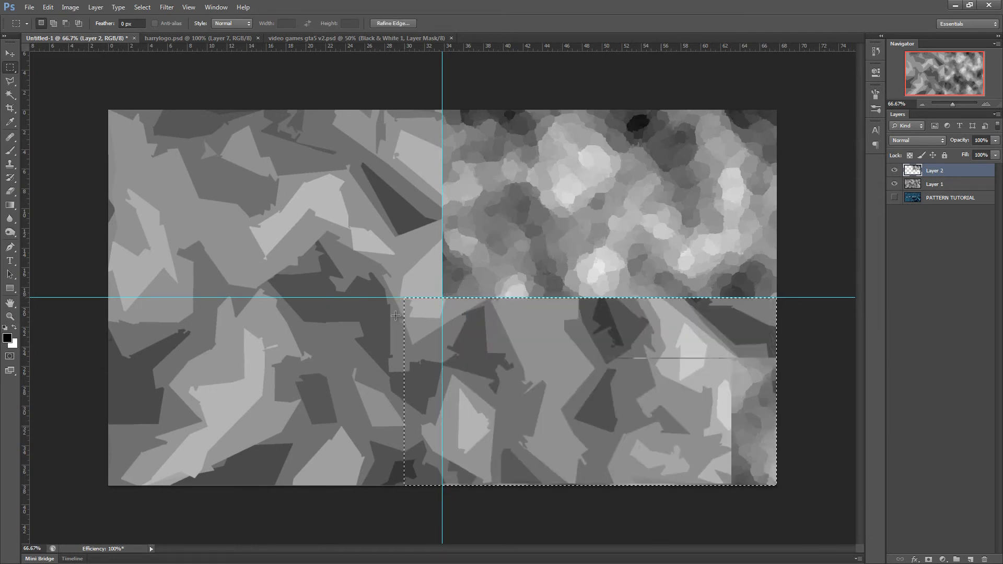
key("ctrl+d")
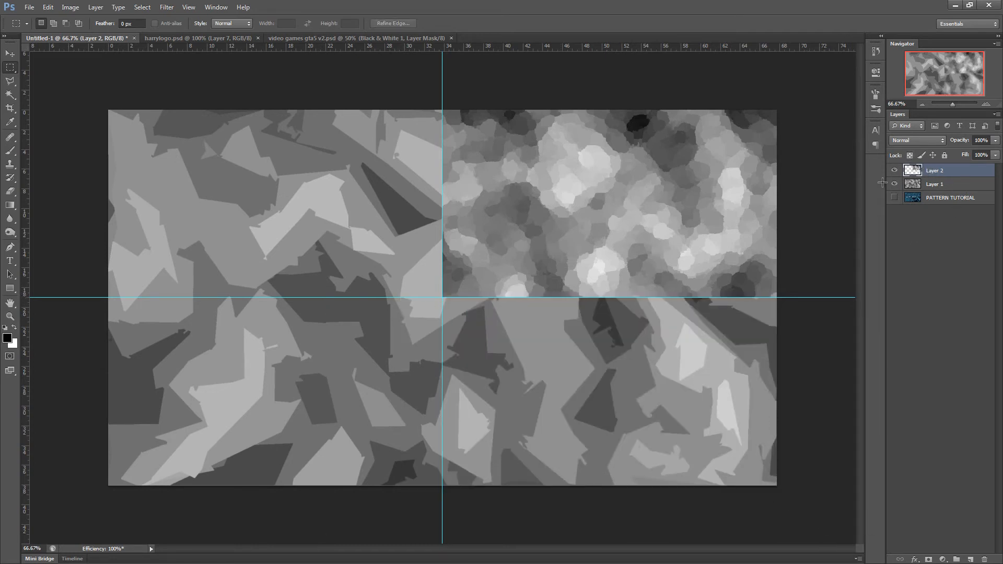
- Delete the half of Layer 1 below the horizontal guide and clear the selection
left_click_drag(110, 305, 846, 515)
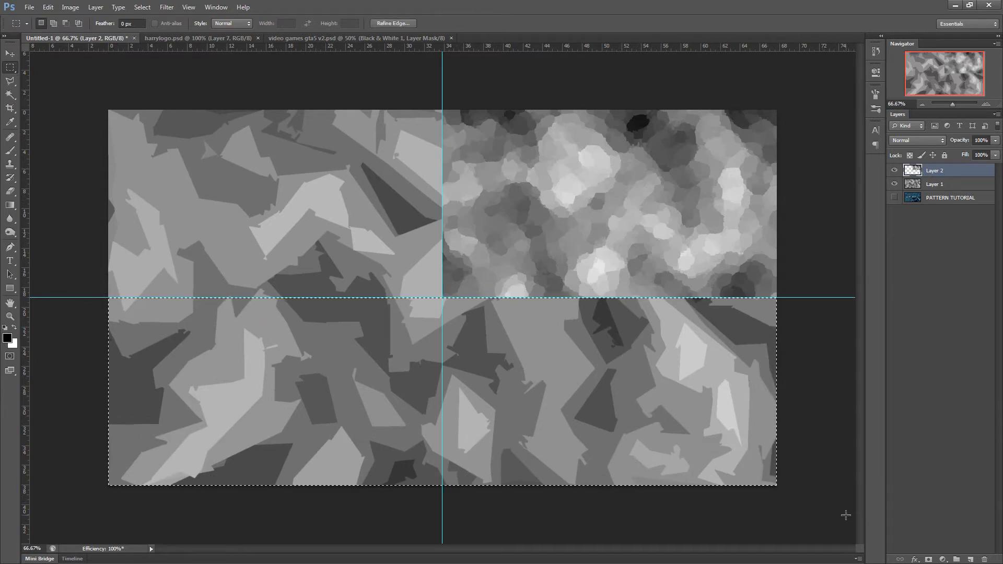
left_click(948, 184)
key("Delete")
key("ctrl+d")
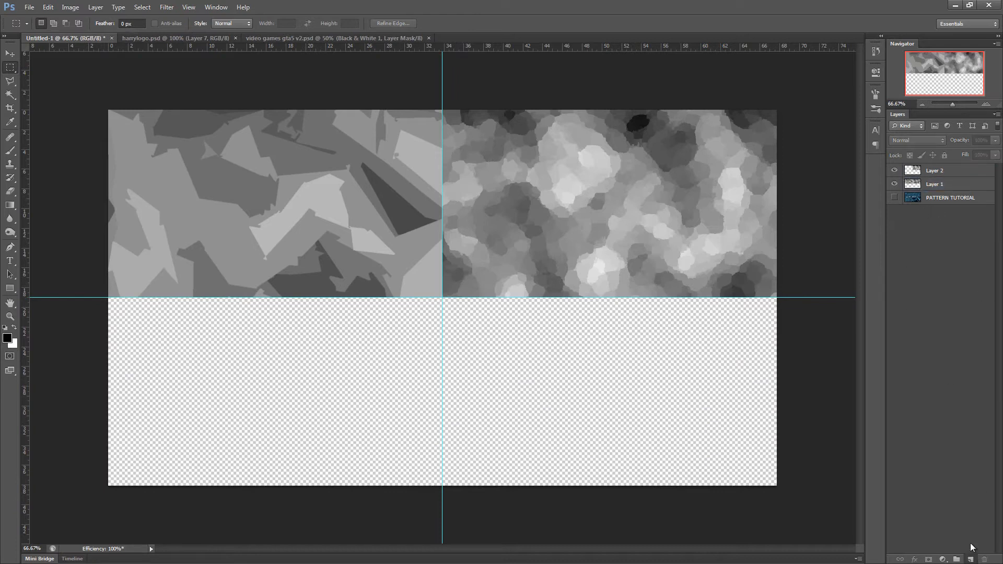
- Add a new layer on top and render Clouds on it
left_click(970, 559)
left_click(167, 7)
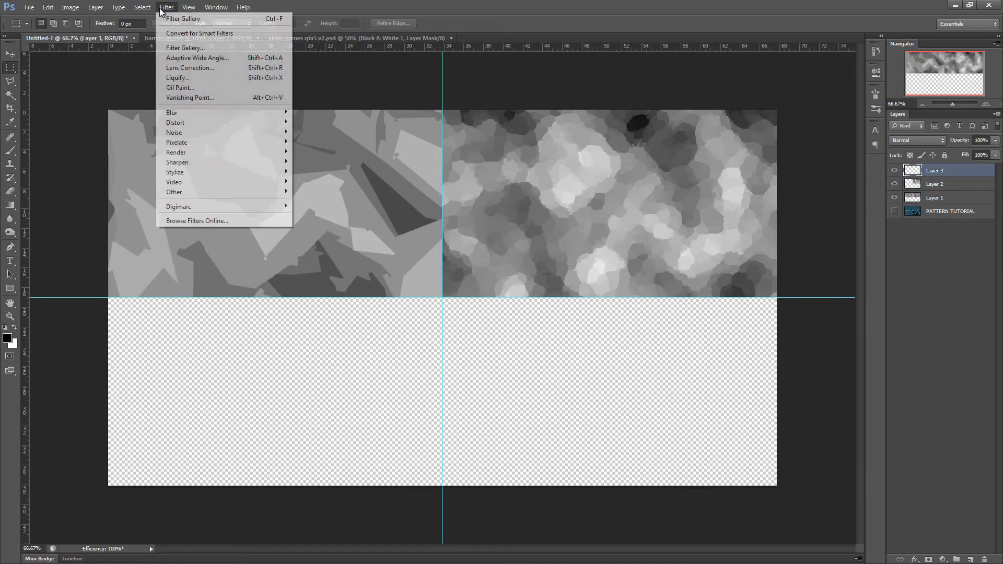
mouse_move(165, 154)
left_click(109, 152)
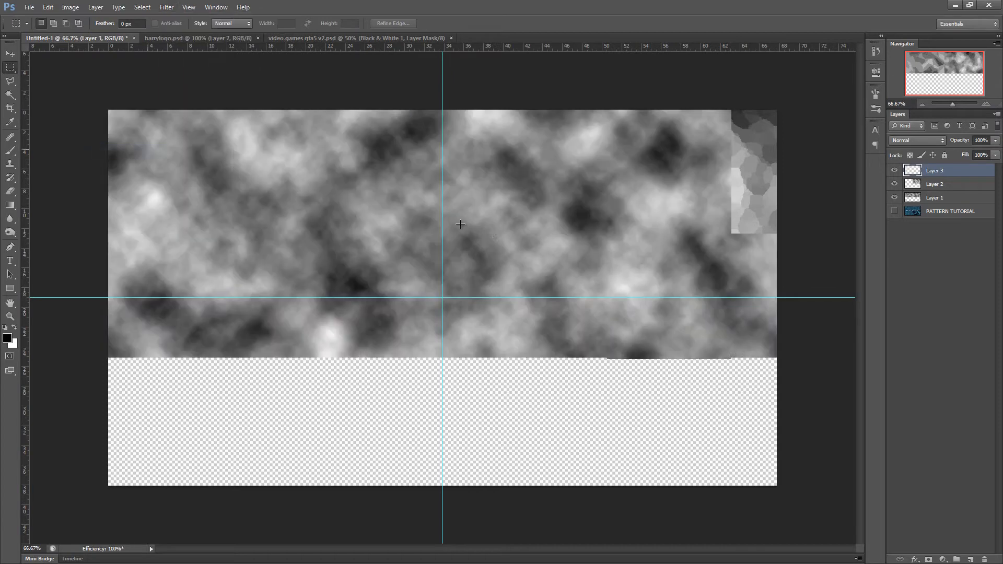
- Open the Filter Gallery for Layer 3 and choose the Watercolor effect, previewing the whole image at 33.3%
left_click(166, 7)
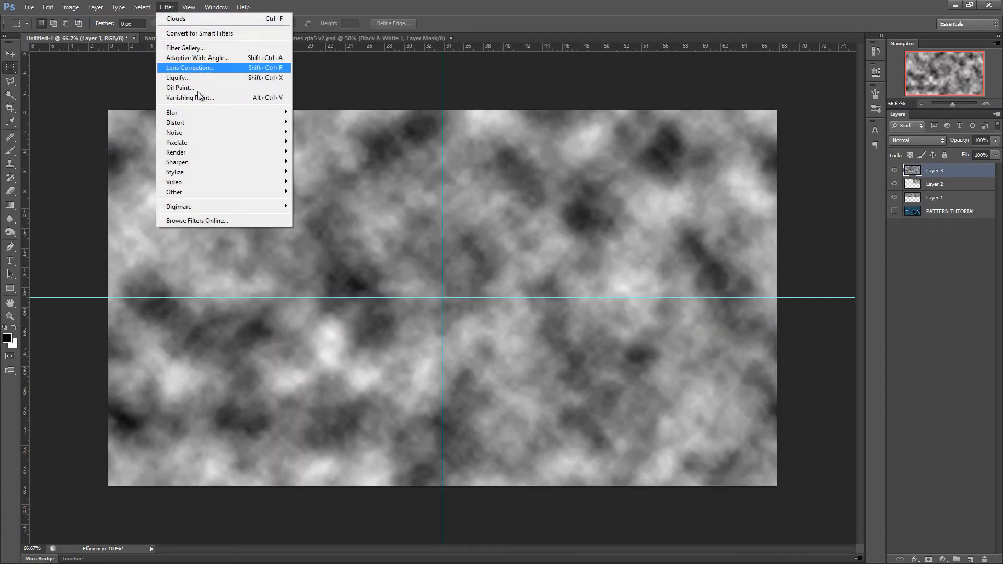
left_click(189, 49)
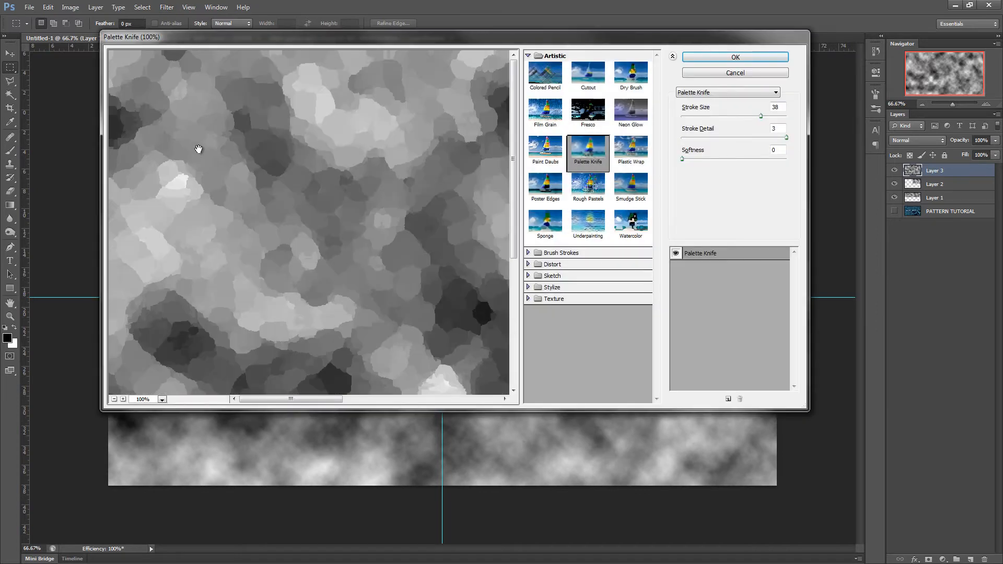
left_click(627, 219)
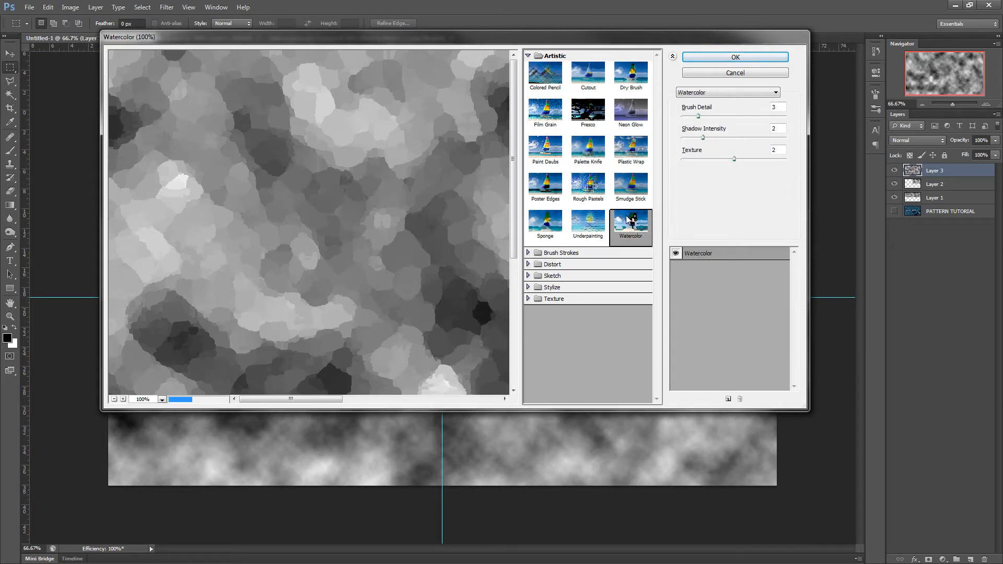
left_click(361, 220, "alt")
left_click(361, 219, "alt")
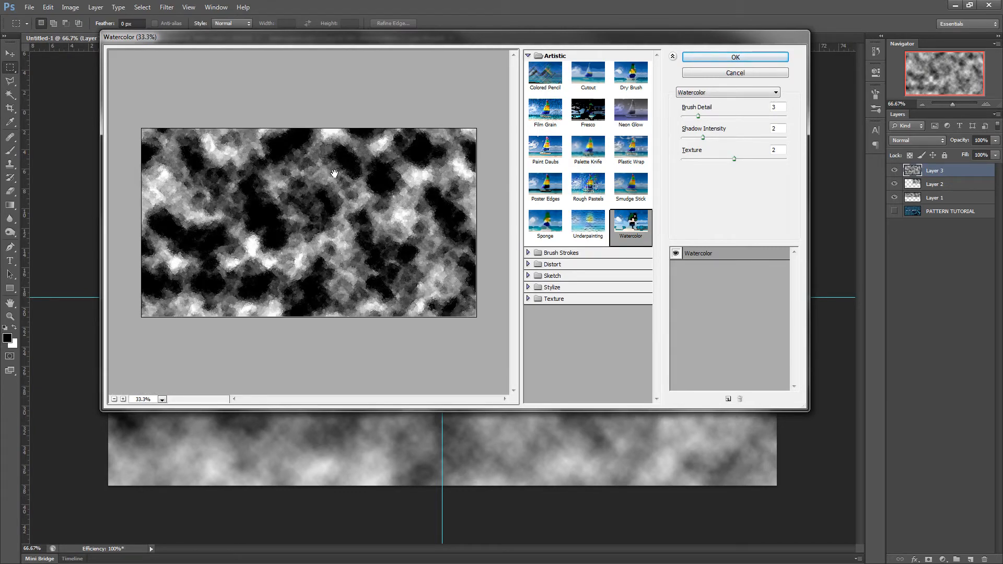
- Set the Watercolor filter to Brush Detail 1, Shadow Intensity 3 and Texture 3, and apply it to Layer 3
left_click(712, 116)
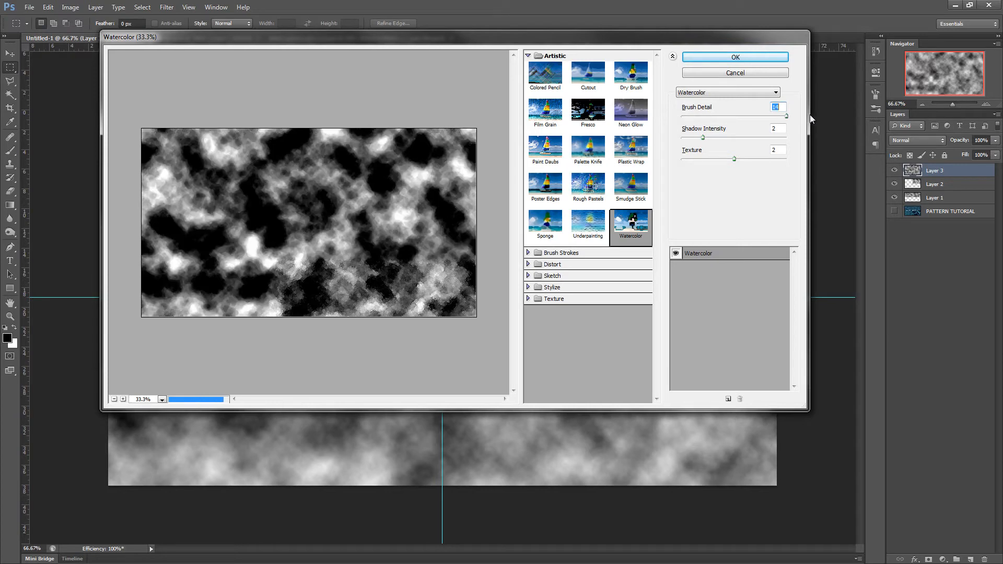
left_click_drag(786, 116, 652, 123)
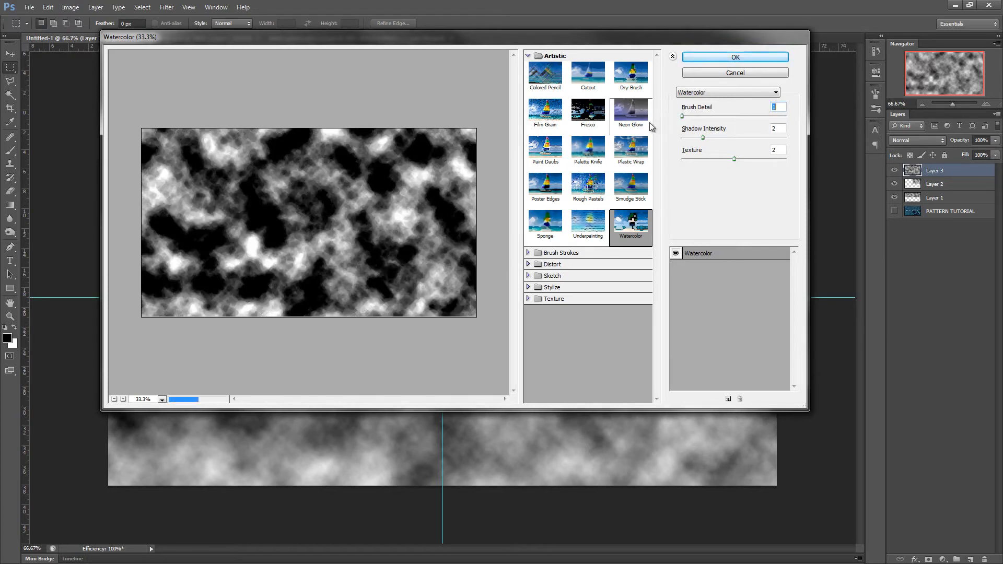
left_click(700, 137)
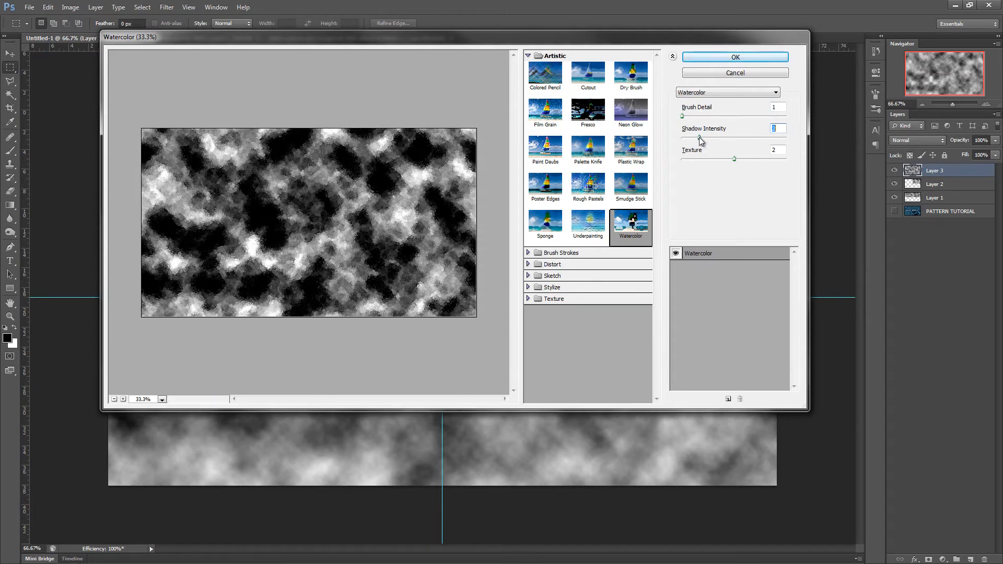
mouse_move(699, 138)
left_mouse_down()
mouse_move(816, 143)
mouse_move(707, 139)
mouse_move(711, 148)
mouse_move(667, 153)
mouse_move(698, 155)
left_mouse_up()
left_click_drag(776, 158, 790, 162)
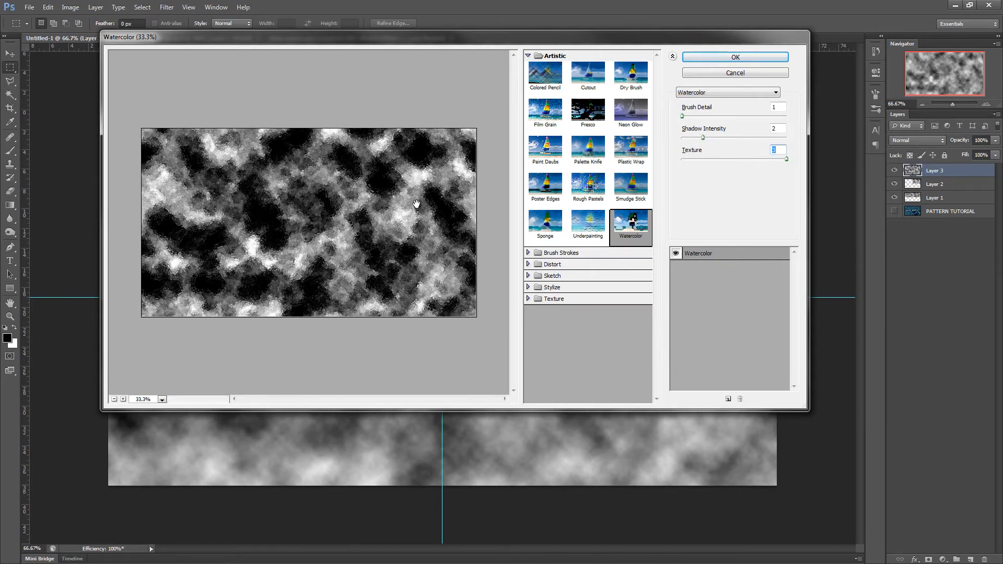
left_click(330, 207)
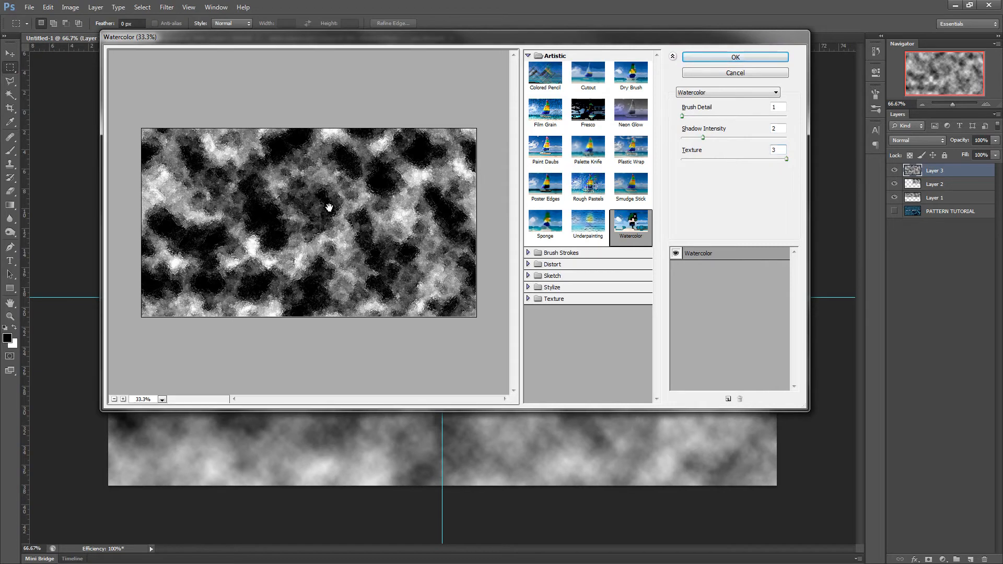
left_click_drag(702, 137, 712, 137)
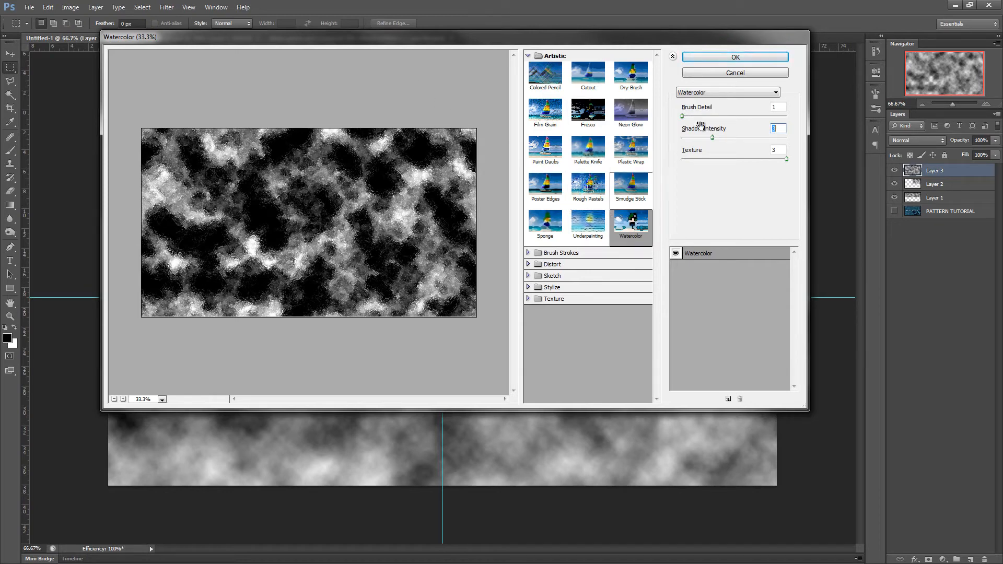
left_click(747, 56)
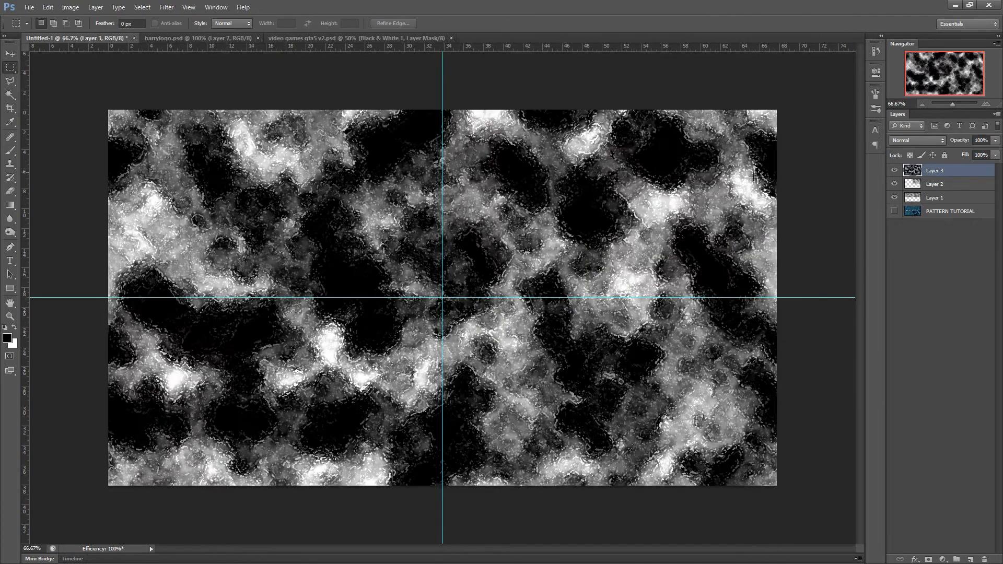
- Paint red over the upper-left half on a new layer with the soft 1057 px brush and set its blend mode to Color
left_click(969, 559)
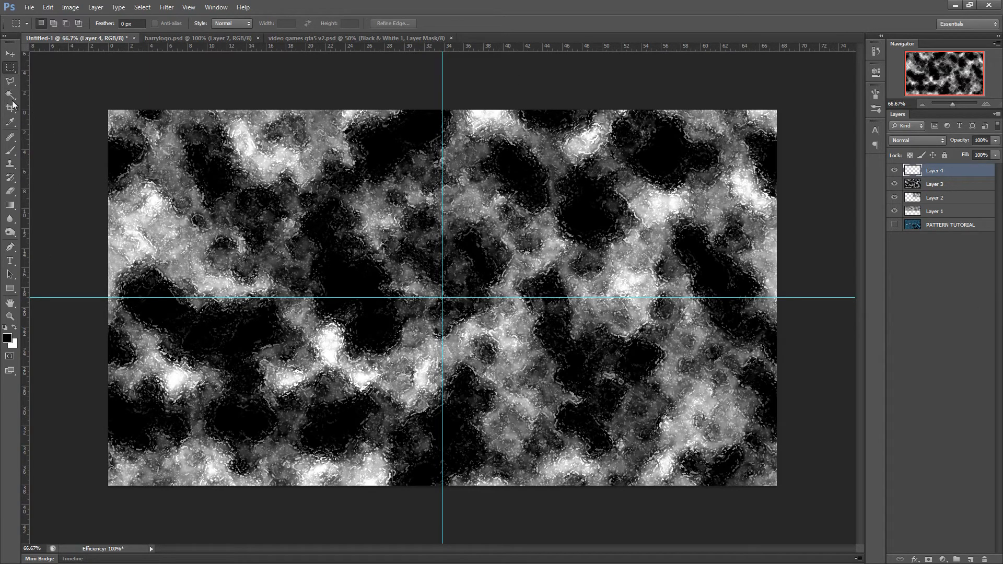
left_click(10, 151)
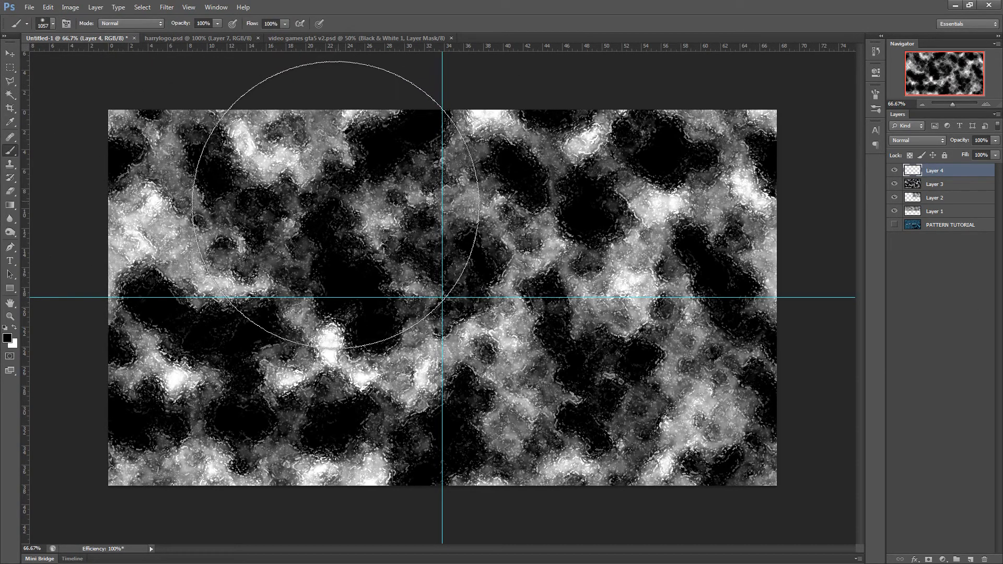
right_click(328, 207)
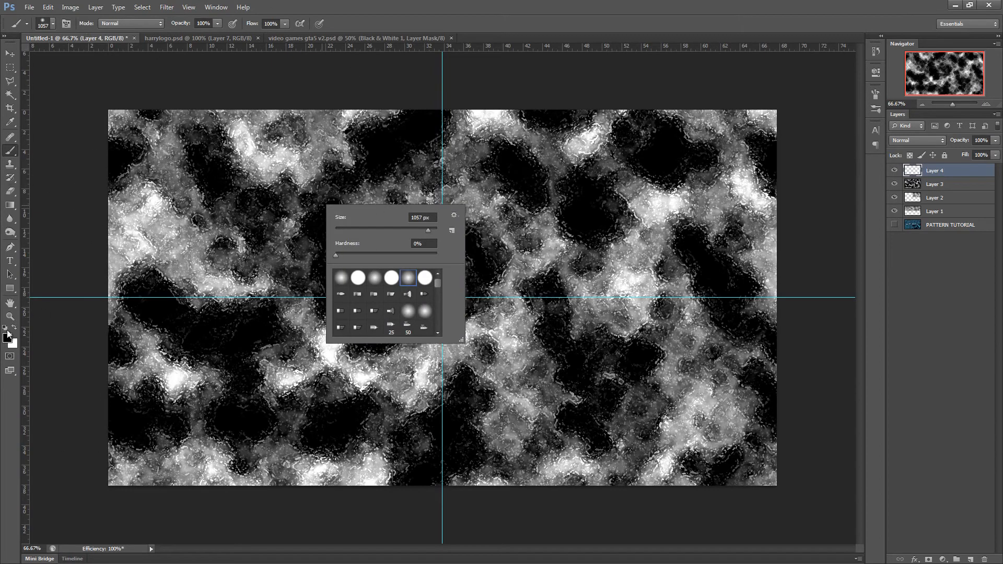
key("Escape")
key("i")
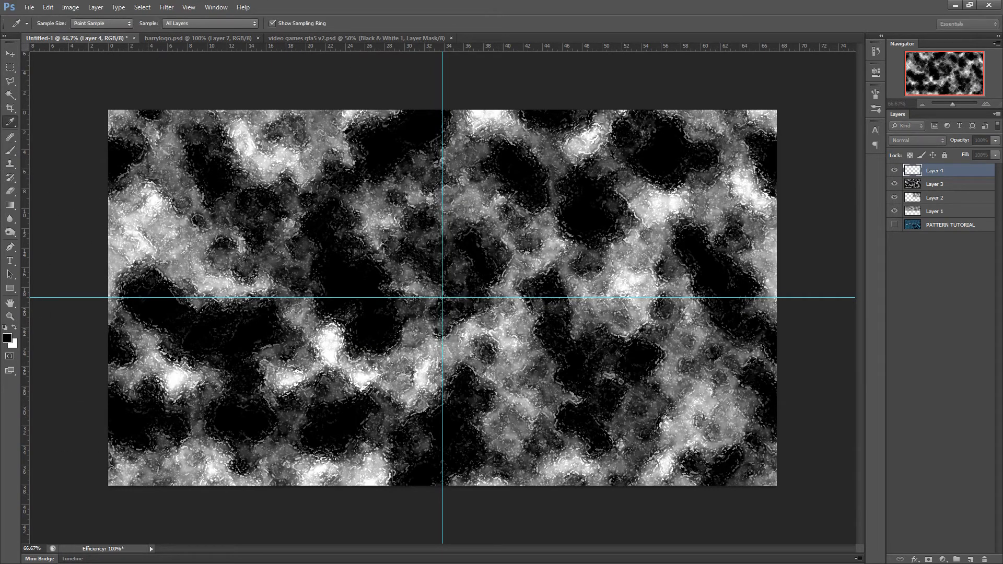
key("Return")
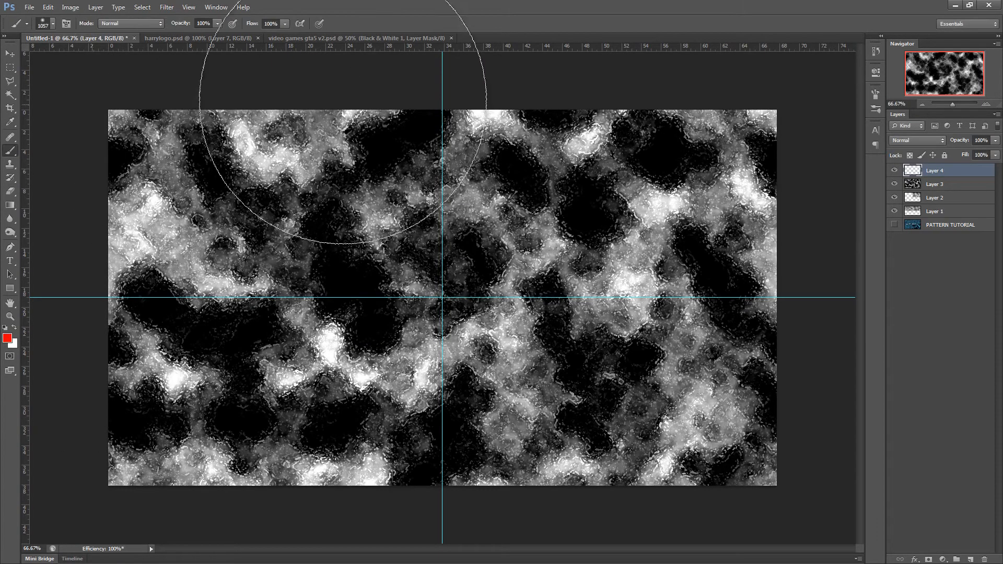
left_click(420, 78)
mouse_move(271, 154)
left_mouse_down()
mouse_move(204, 175)
mouse_move(105, 399)
left_mouse_up()
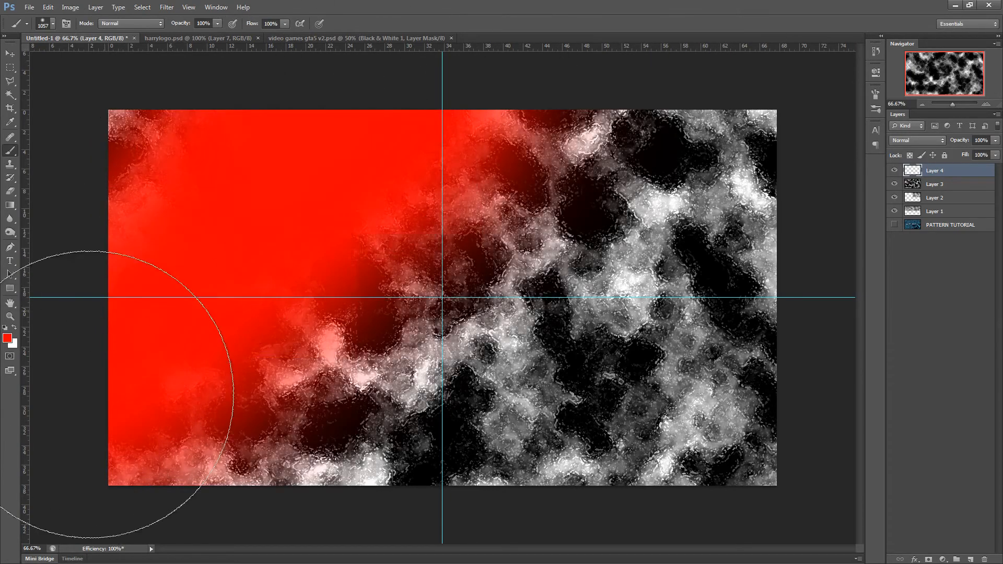
left_click(927, 141)
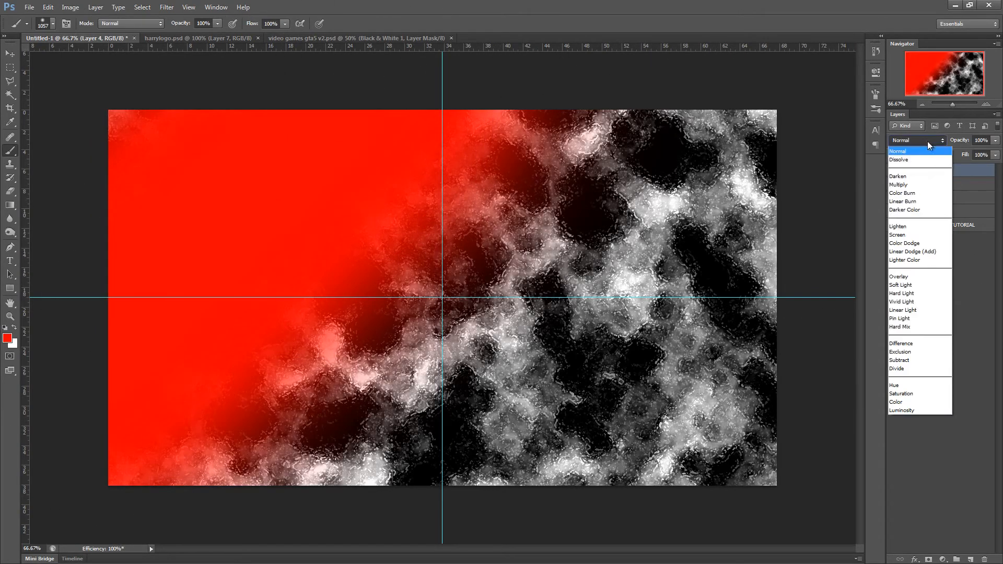
left_click(901, 401)
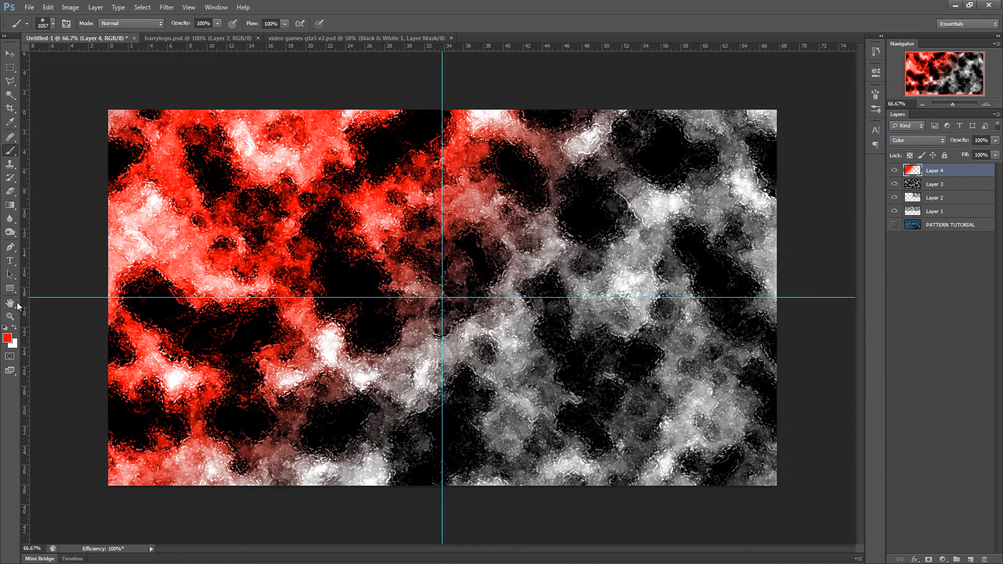
- Change the foreground colour to light blue and paint over the lower-right half of Layer 4
left_click(8, 337)
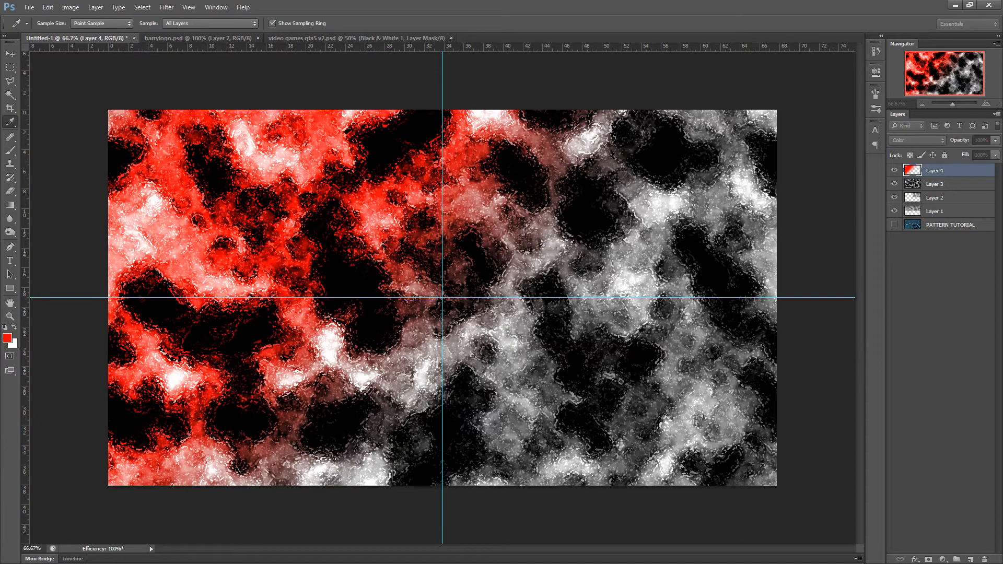
key("Return")
left_click(793, 172)
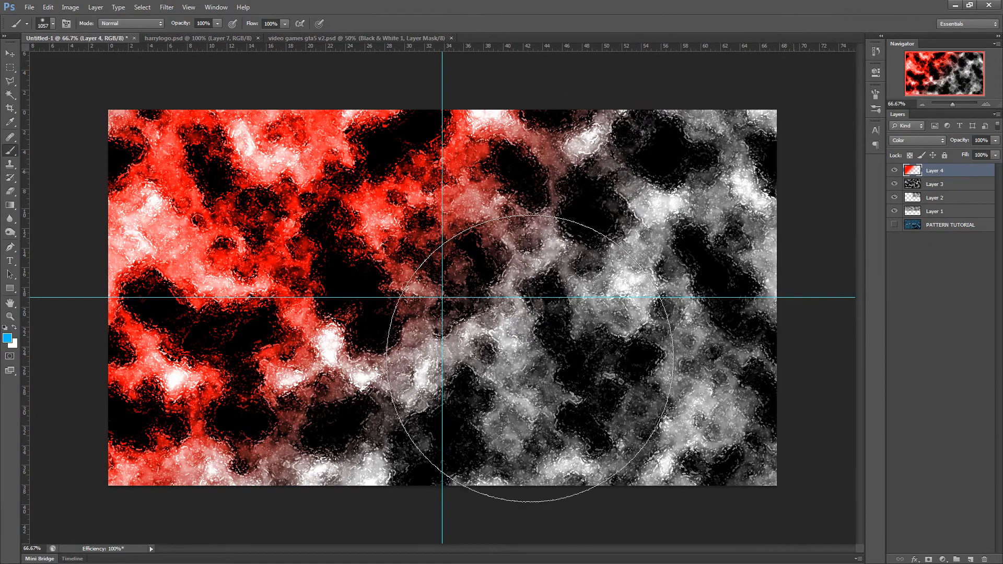
mouse_move(277, 519)
left_mouse_down()
mouse_move(572, 407)
mouse_move(742, 271)
mouse_move(667, 329)
mouse_move(749, 294)
left_mouse_up()
key("ctrl+minus")
key("ctrl+minus")
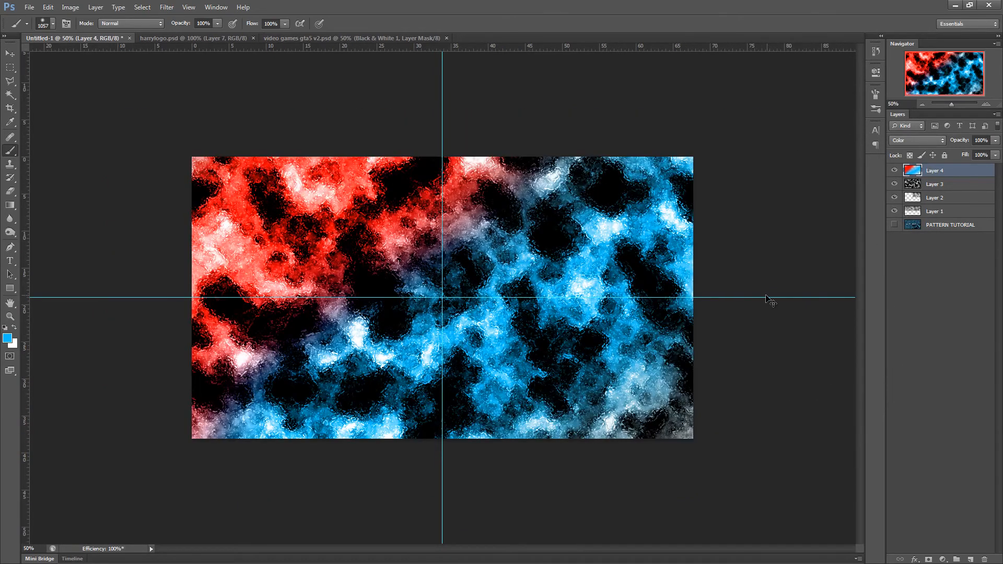
key("ctrl+plus")
- Hide the colour layer, Layer 4, and move Layer 3 below Layer 1 in the layer stack
left_click(166, 7)
left_click(10, 53)
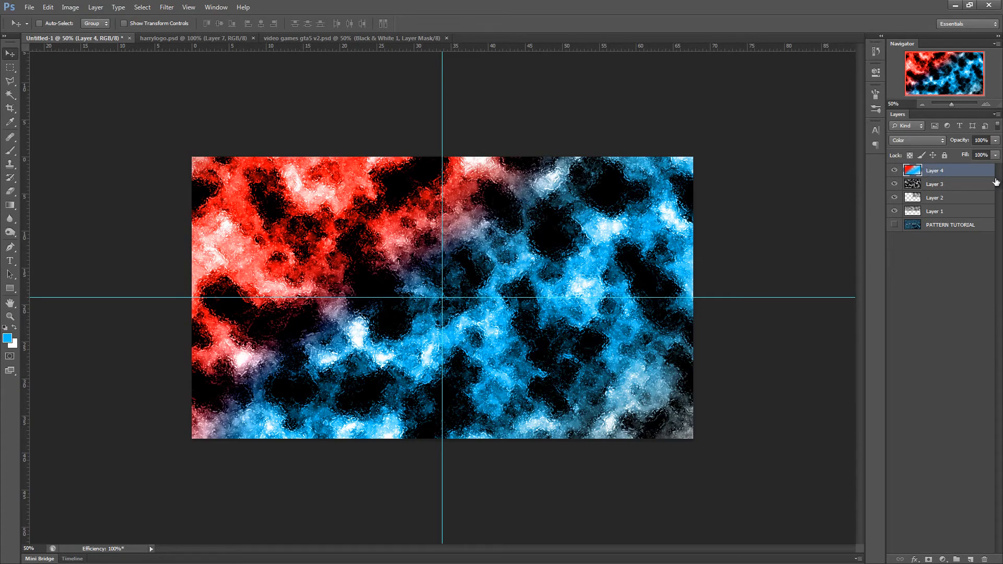
left_click(935, 184, "shift")
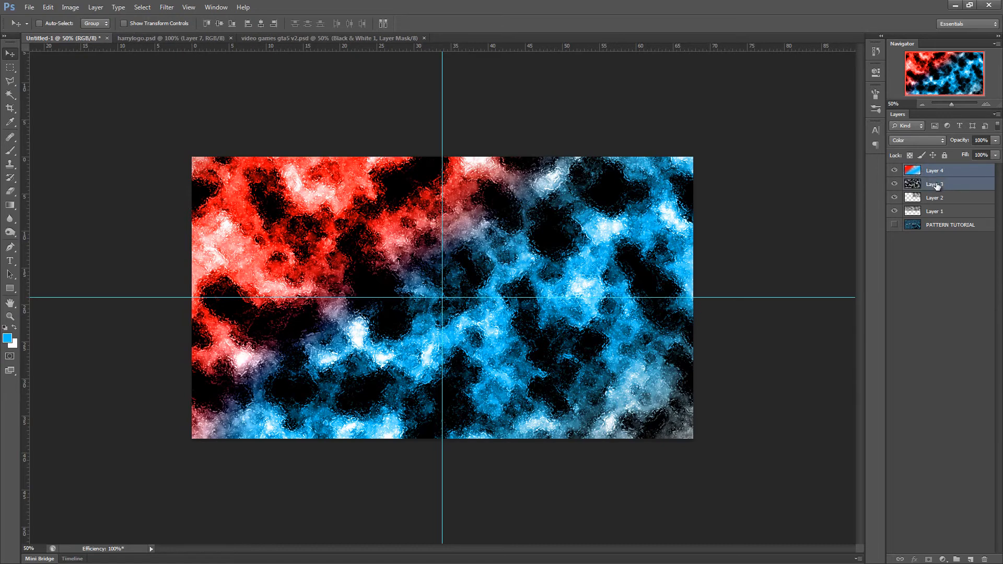
left_click(895, 170)
left_click(974, 188)
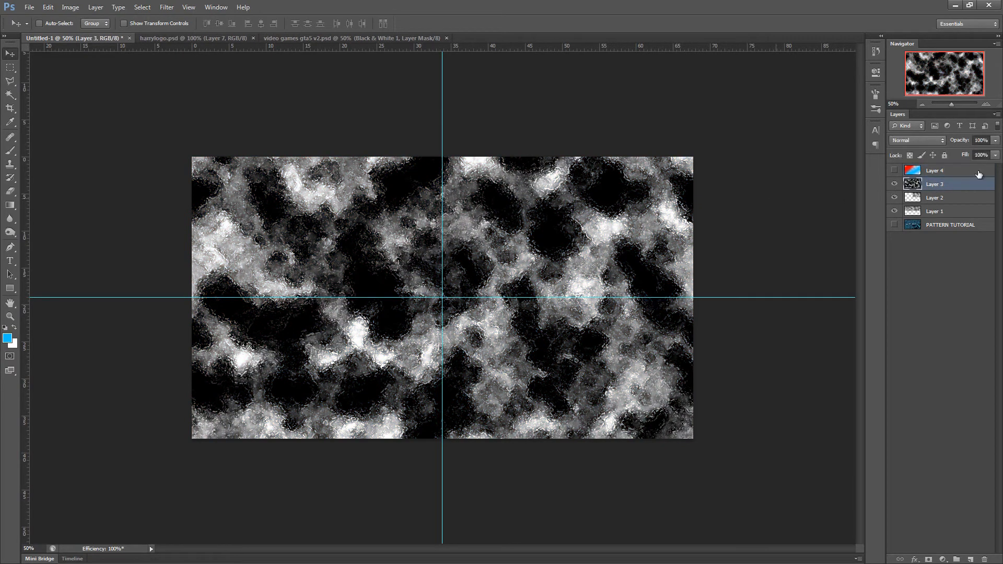
left_click_drag(960, 187, 953, 221)
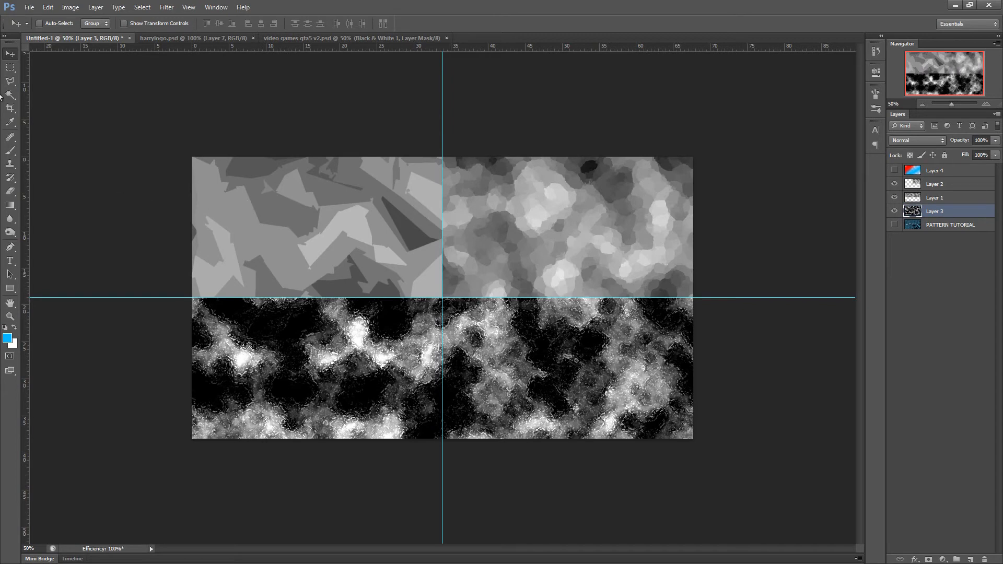
- Delete the half of Layer 3 left of the vertical guide and clear the selection
left_click(10, 66)
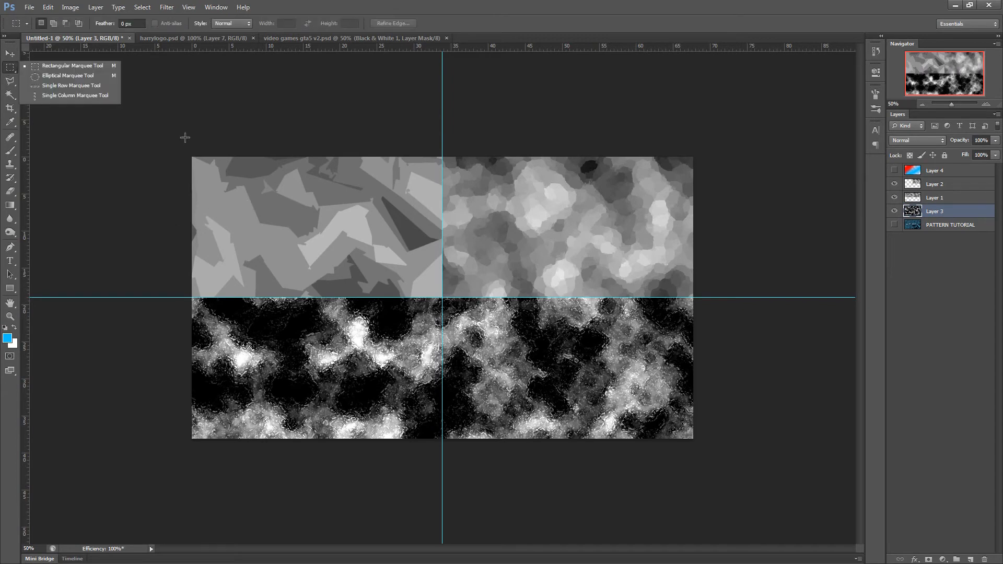
left_click_drag(192, 156, 439, 459)
key("Delete")
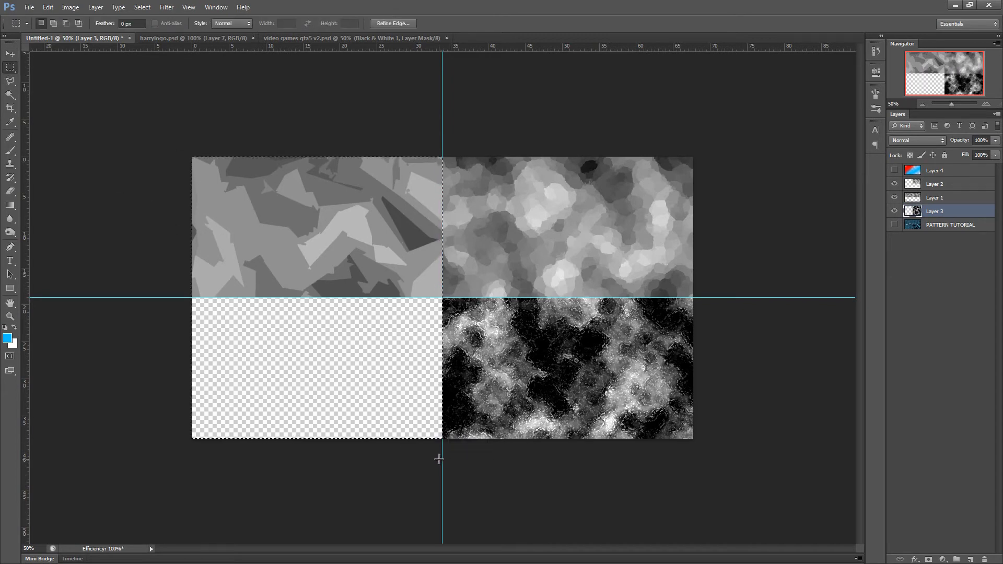
key("ctrl+d")
- Delete the hidden red and blue colour layer and add a new empty layer at the top of the stack
left_click(949, 173)
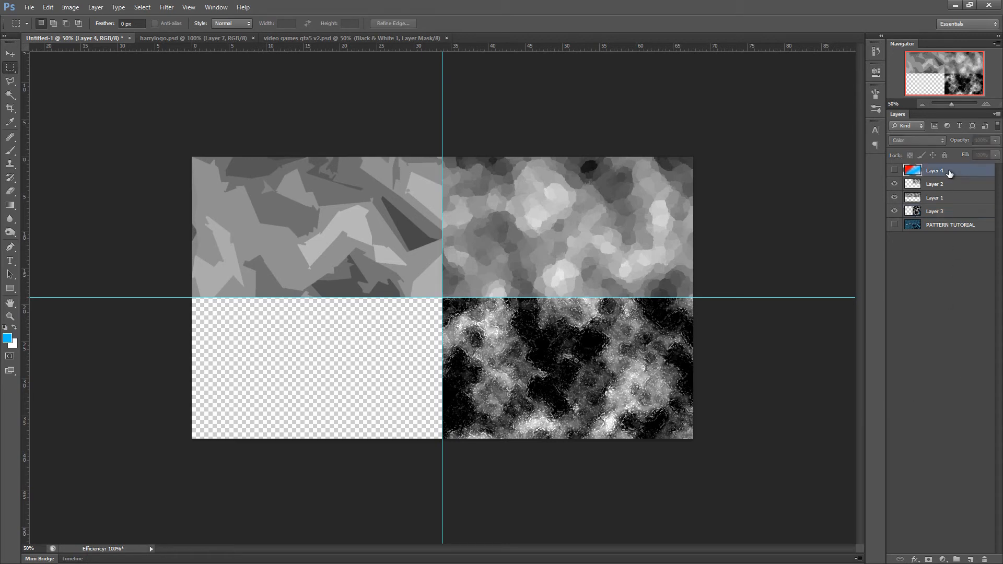
key("Delete")
left_click(969, 558)
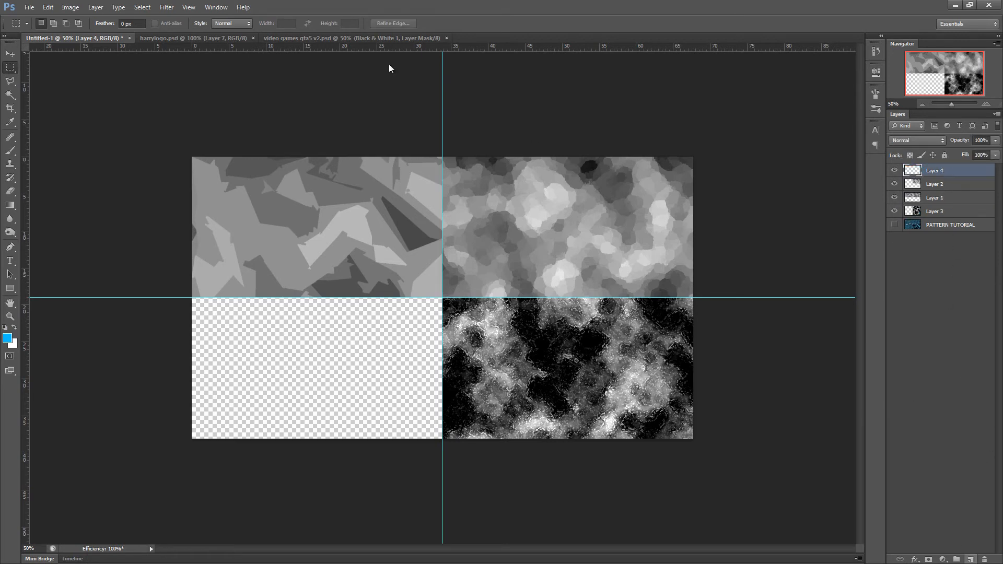
- Render Clouds on the new layer using the light blue foreground and white background colours
left_click(158, 9)
mouse_move(170, 151)
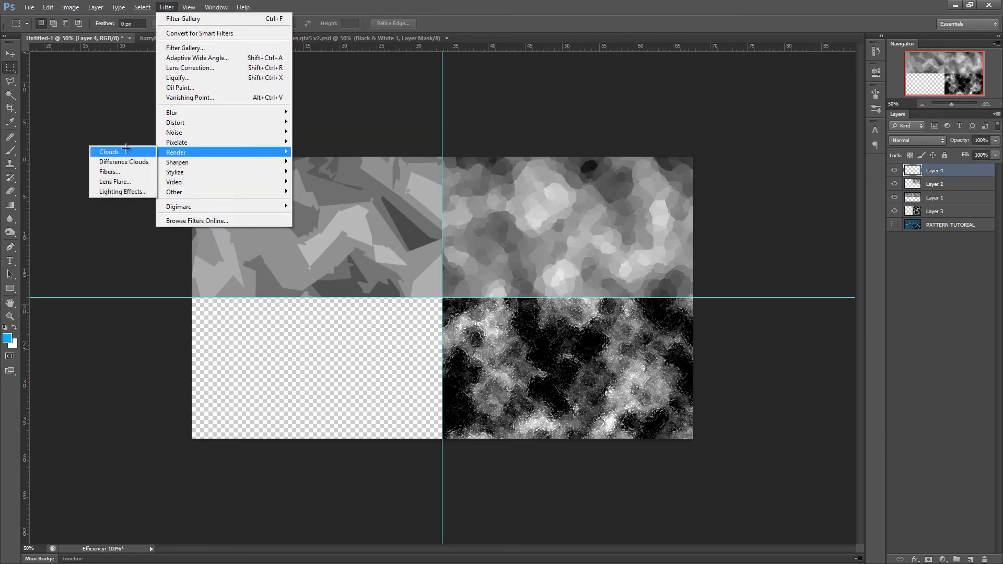
left_click(140, 149)
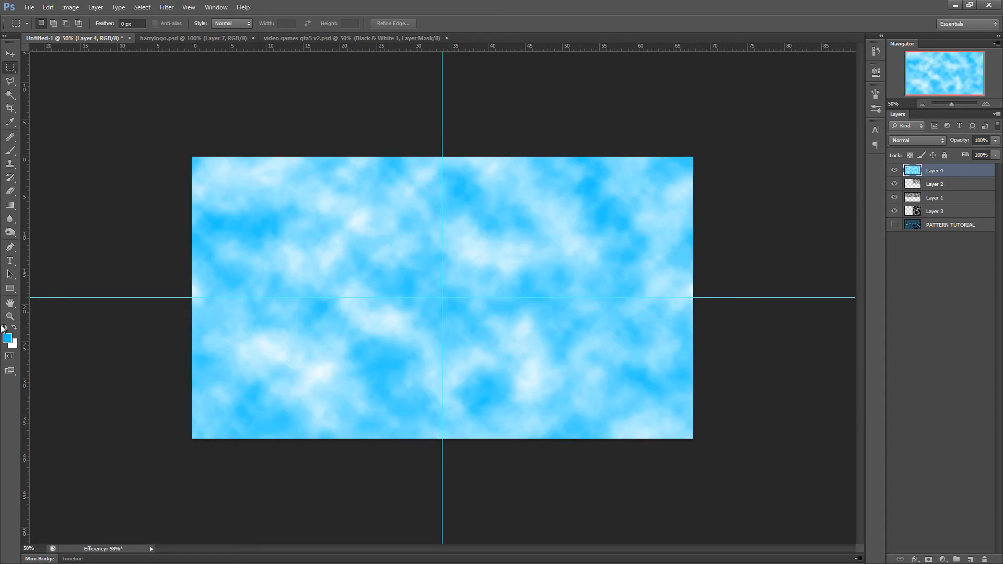
- Reset the foreground colour to black and render Clouds over the new layer in black and white
left_click(167, 7)
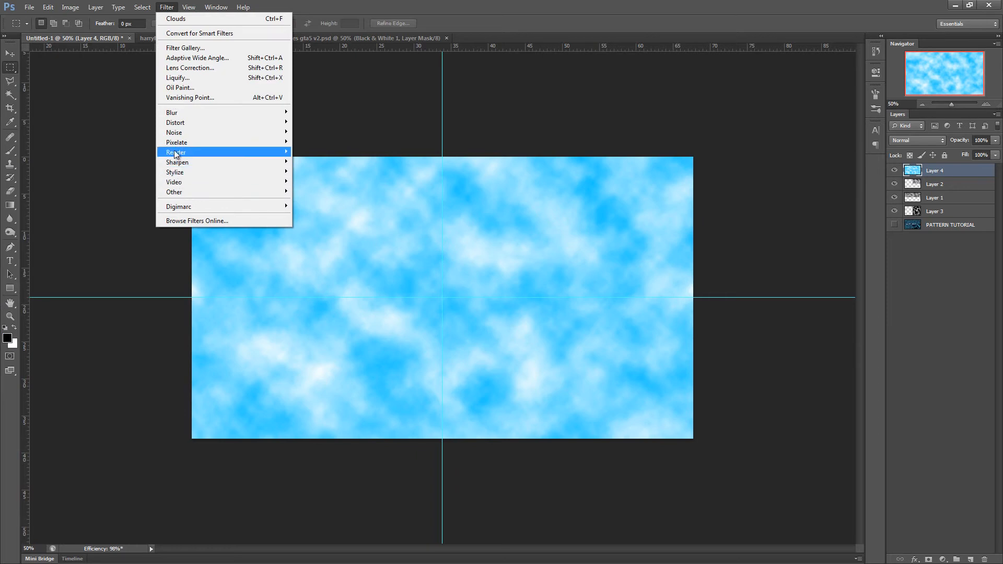
mouse_move(169, 155)
left_click(111, 151)
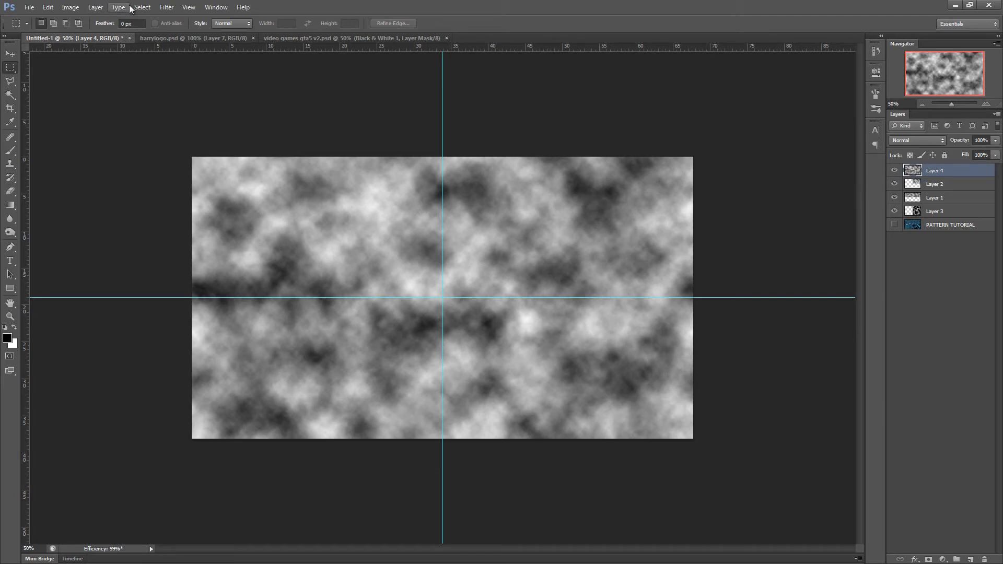
- Choose the Underpainting effect in the Filter Gallery for Layer 4, with brush size 37 and texture coverage 13
left_click(167, 8)
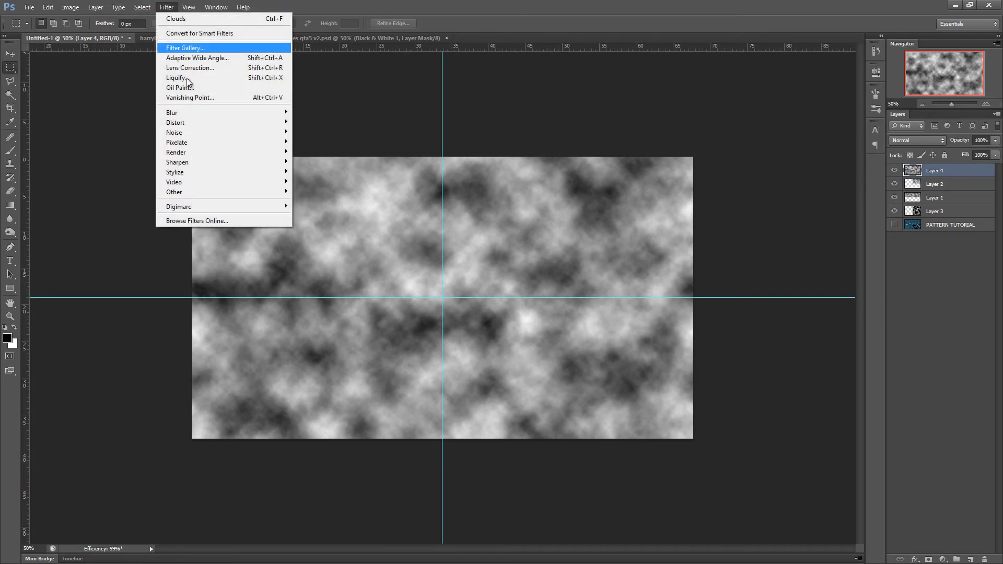
left_click(199, 49)
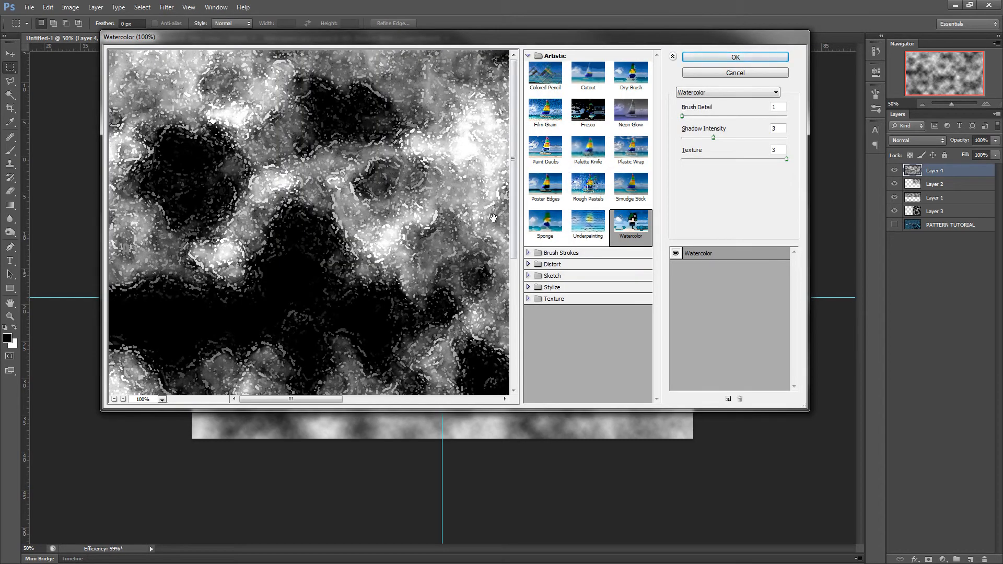
left_click(580, 223)
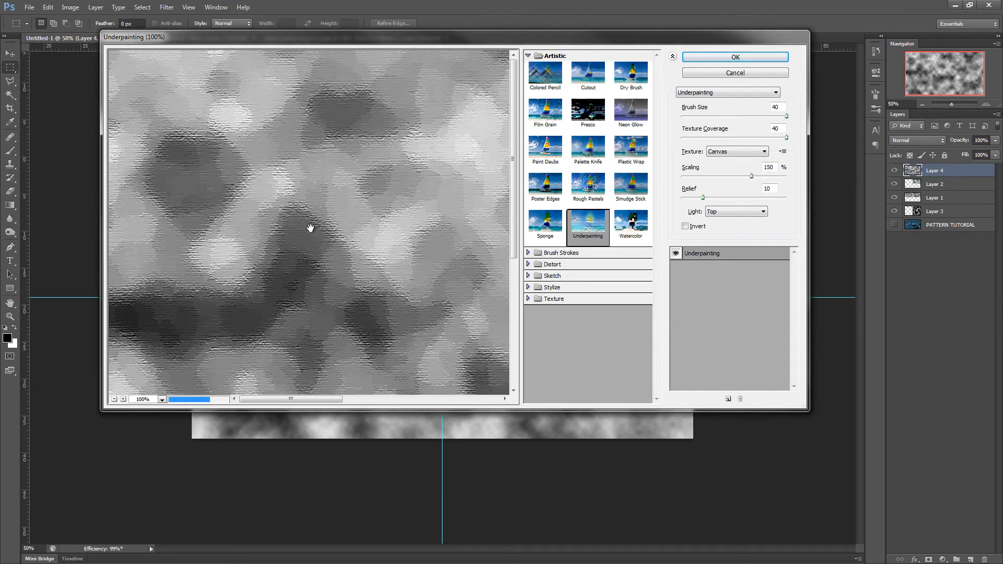
scroll(311, 228, "down", 1)
scroll(310, 228, "down", 1)
scroll(310, 228, "up", 1)
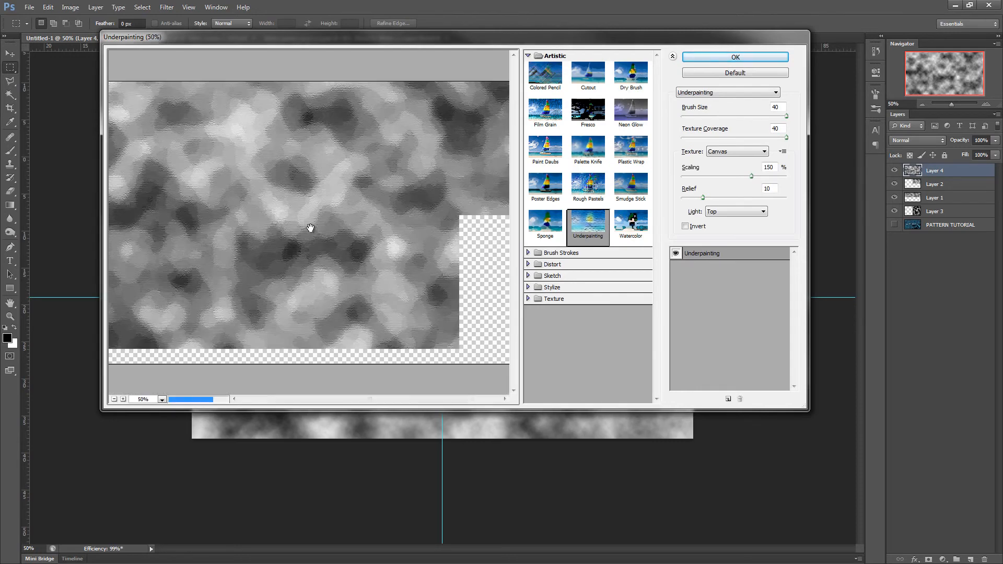
scroll(311, 227, "down", 1)
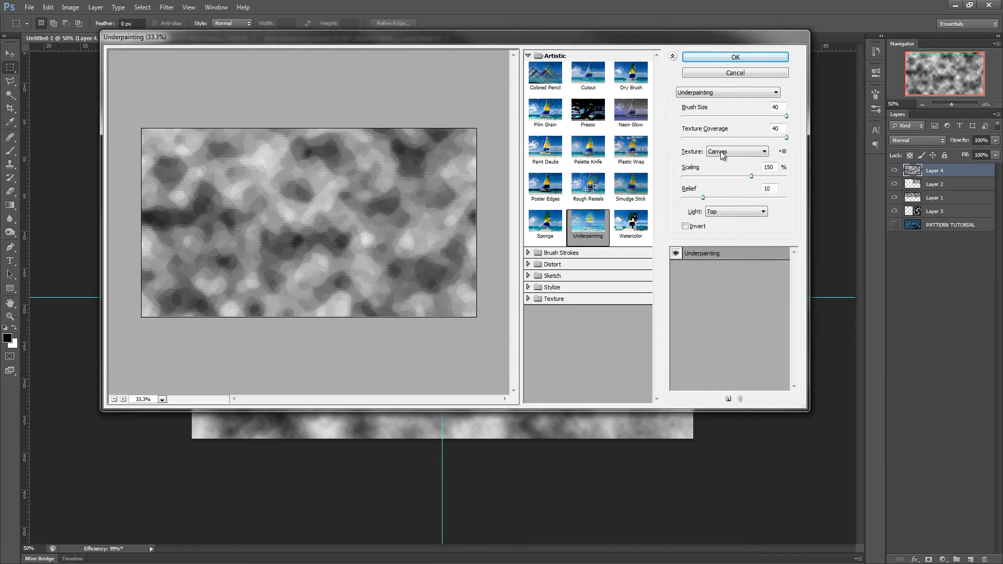
mouse_move(785, 117)
left_mouse_down()
mouse_move(681, 125)
mouse_move(776, 136)
left_mouse_up()
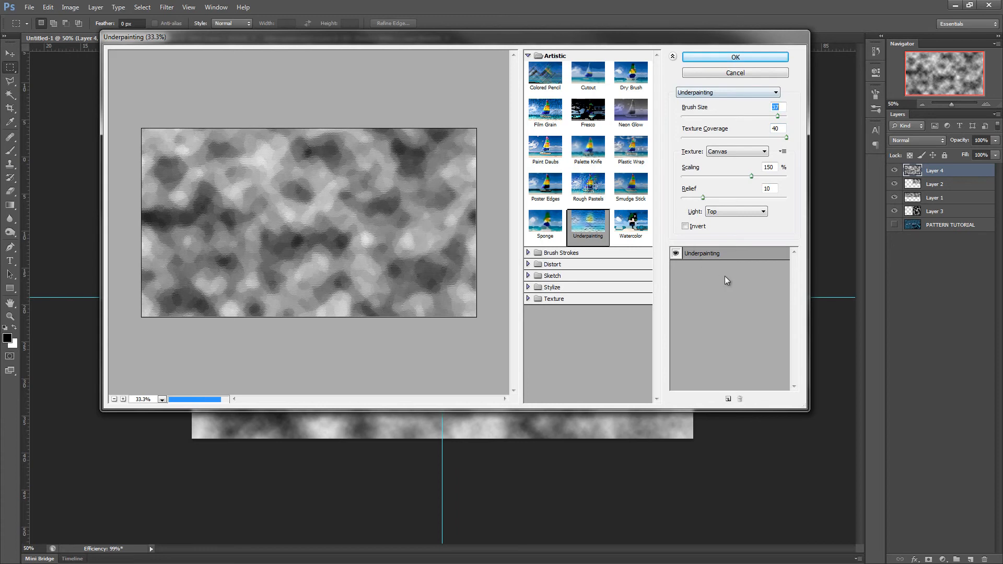
left_click_drag(775, 139, 717, 136)
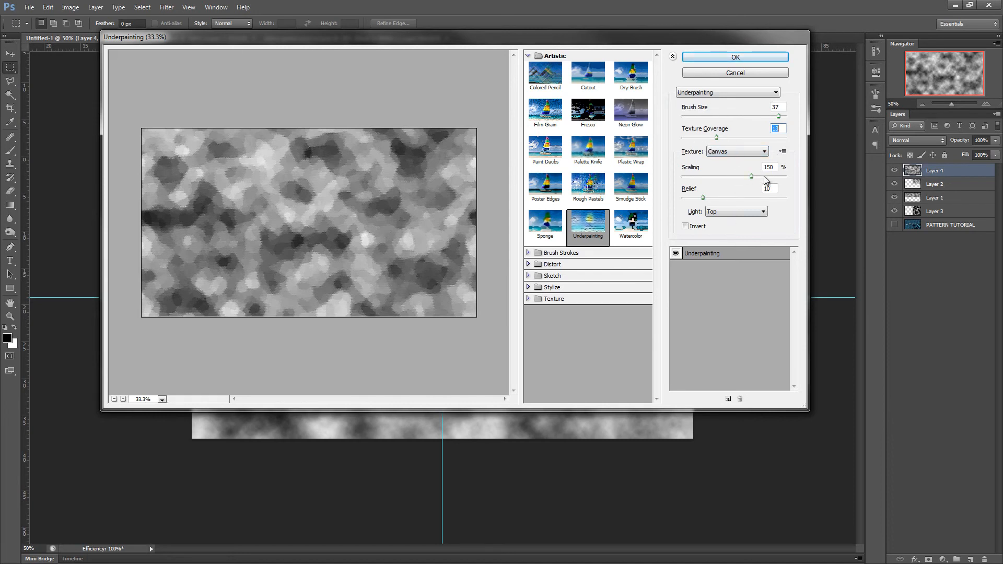
- Set the Underpainting canvas texture's scaling to 200%
left_click(759, 176)
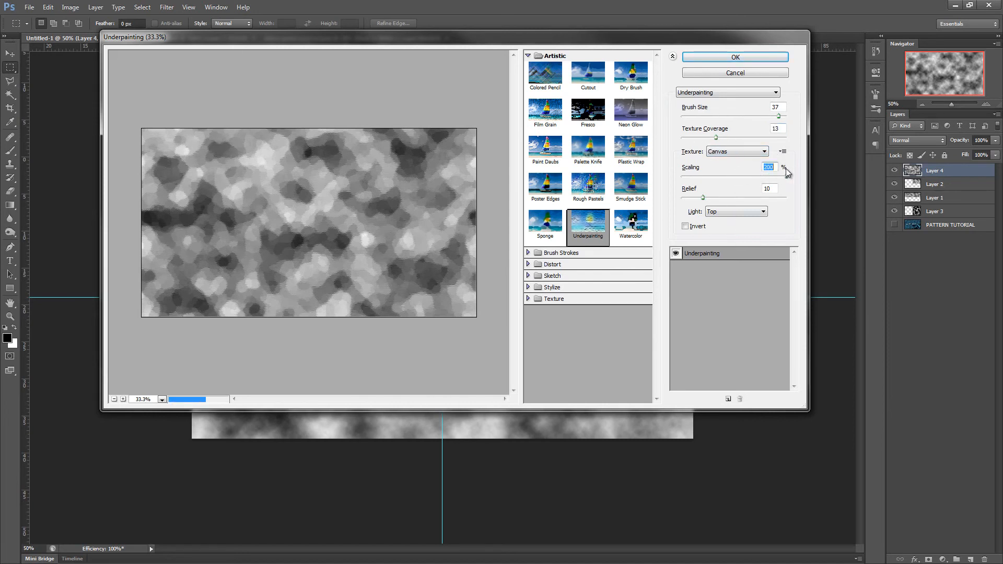
left_click_drag(720, 173, 757, 176)
left_click(400, 198)
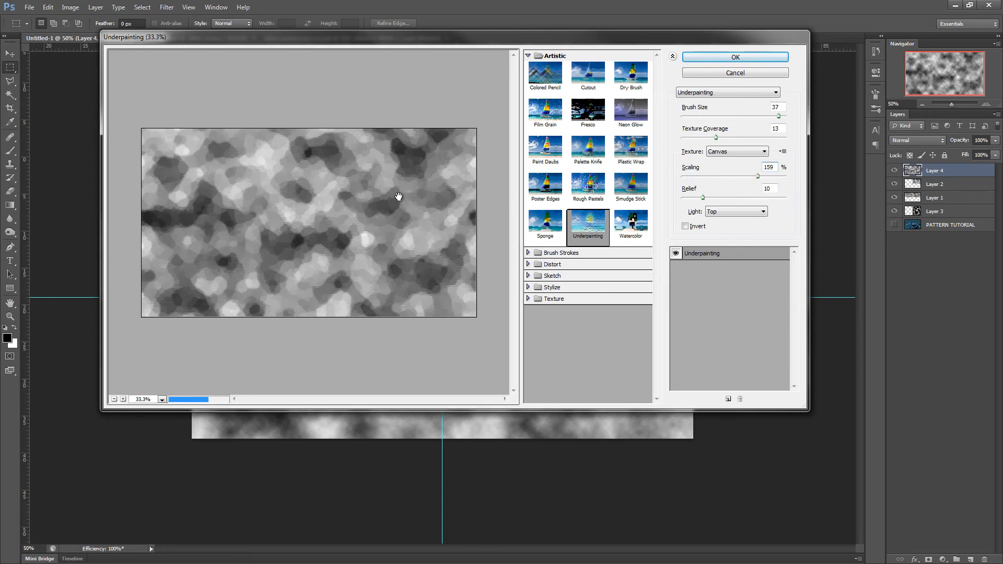
key("ctrl+plus")
key("ctrl+plus")
key("ctrl+plus")
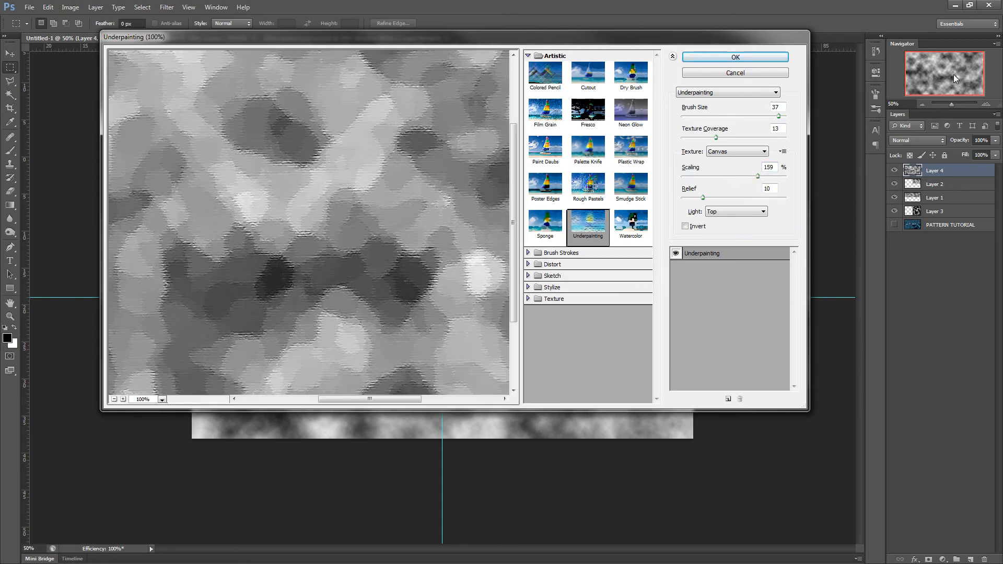
left_click_drag(758, 176, 797, 179)
left_click_drag(383, 235, 368, 210)
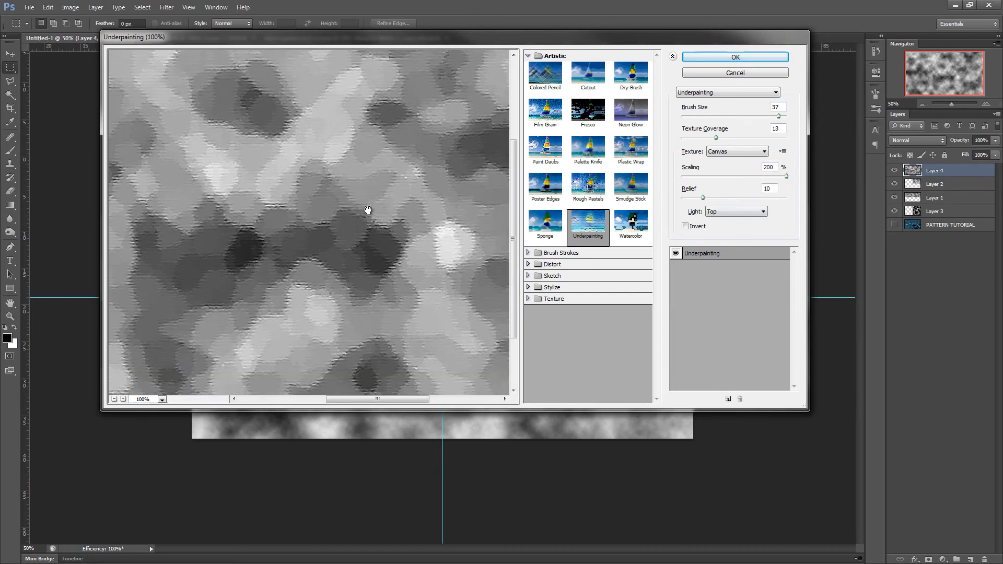
- Toggle Invert on and off again and set the Underpainting texture's relief to 16
key("ctrl+0")
key("ctrl+minus")
key("ctrl+minus")
key("ctrl+minus")
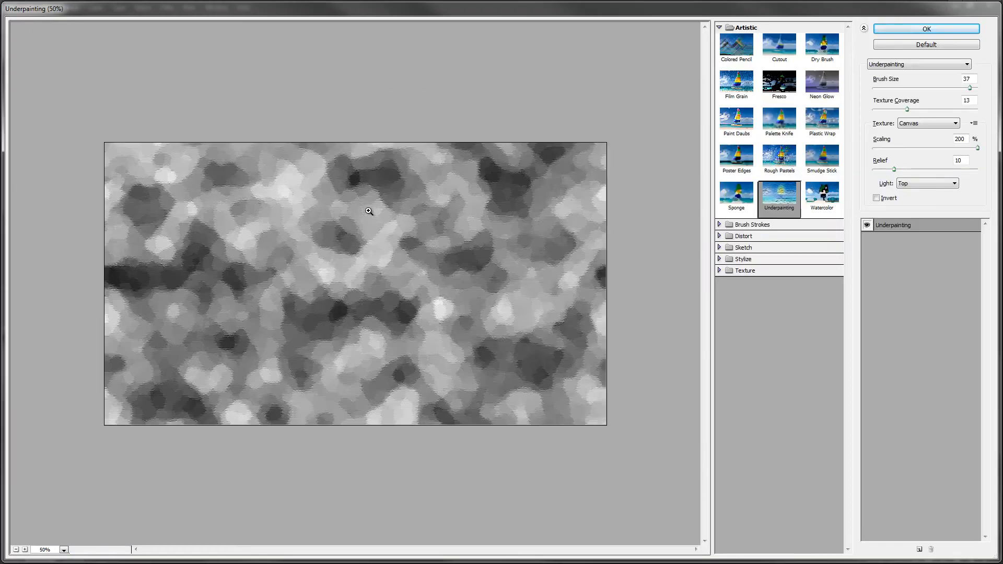
key("ctrl+plus")
key("ctrl+plus")
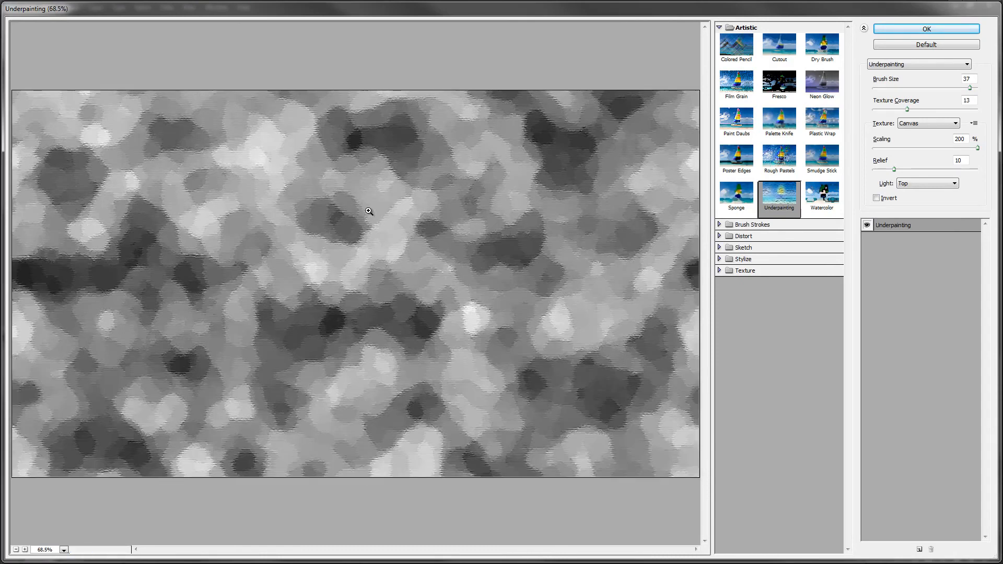
key("ctrl+minus")
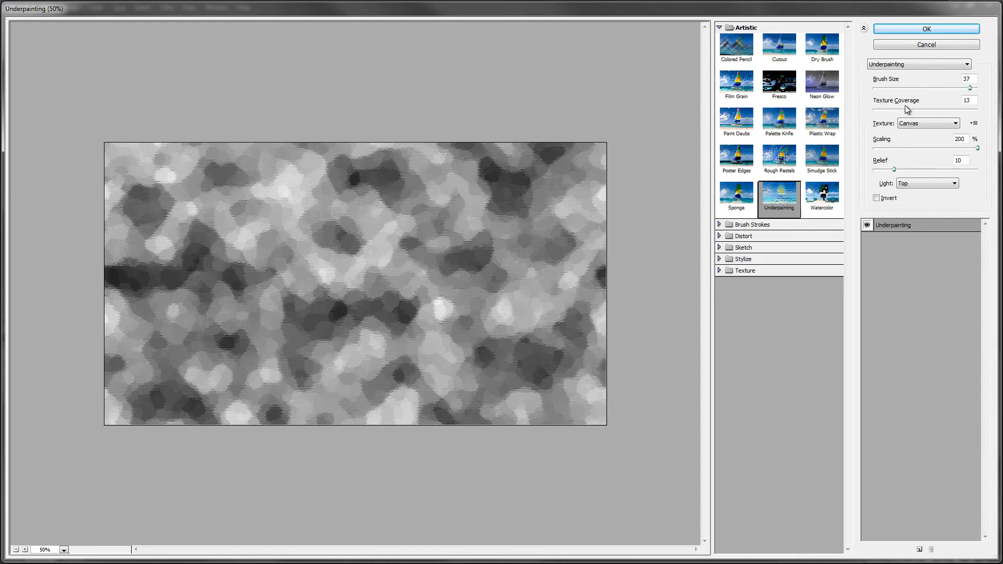
left_click_drag(894, 169, 945, 174)
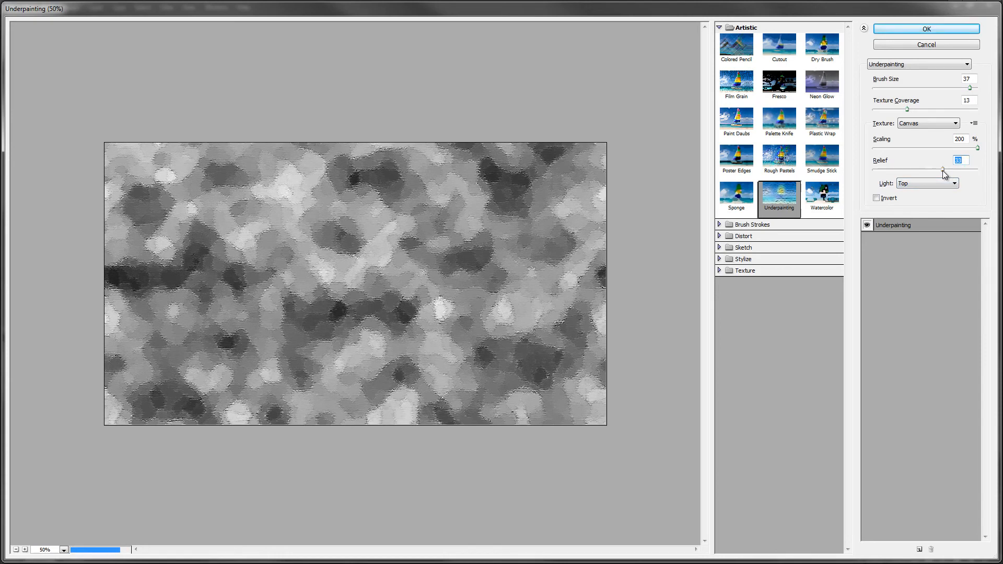
left_click(922, 170)
left_click(878, 198)
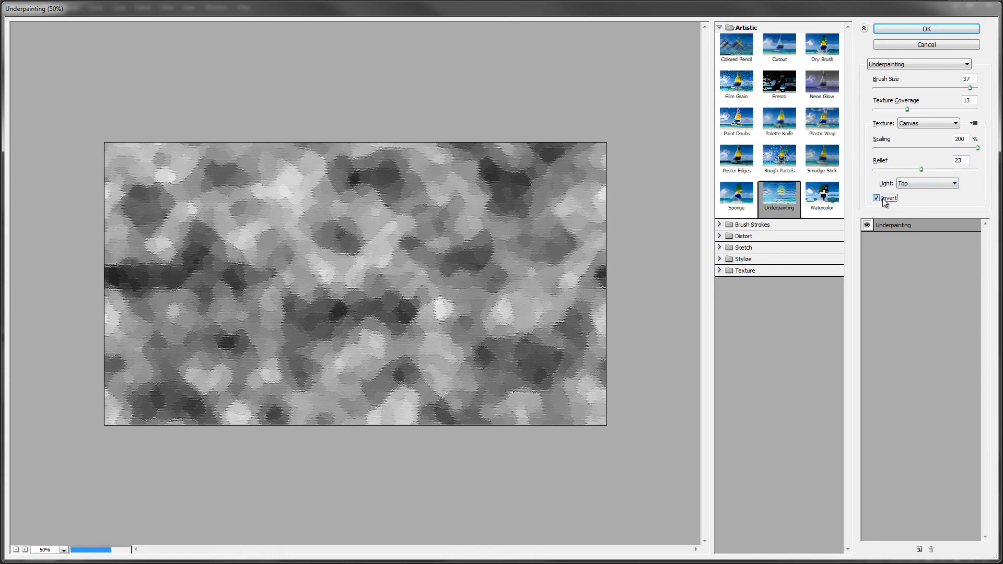
left_click(883, 199)
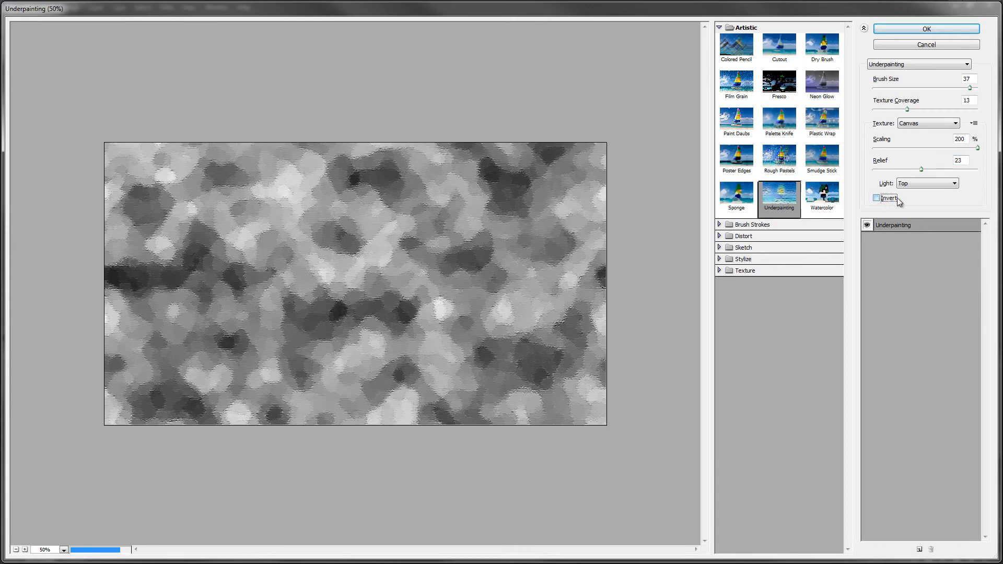
left_click(912, 170)
- Try the Top Right and Bottom Right light directions, return the light to Top and apply the Underpainting filter
left_click(907, 184)
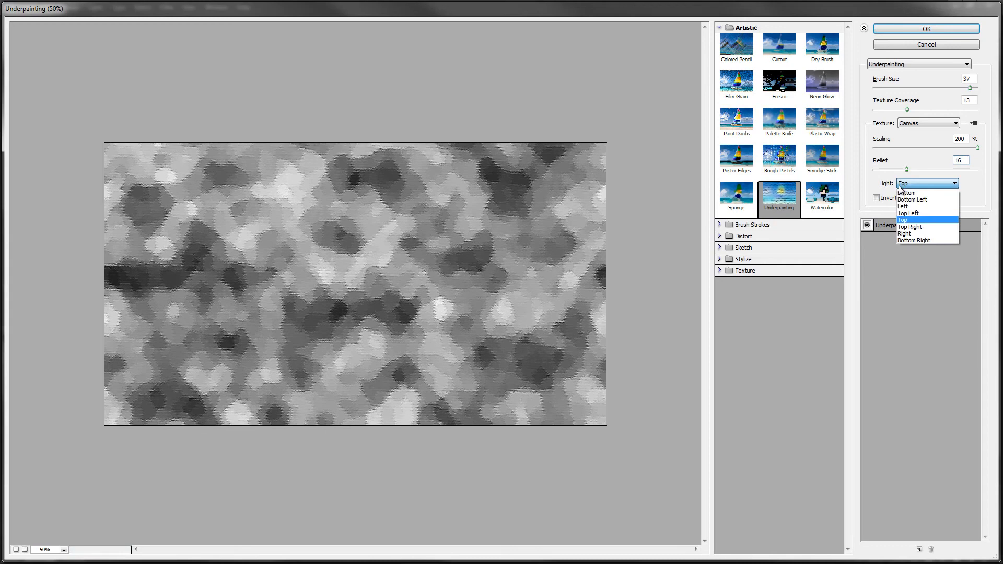
left_click(917, 226)
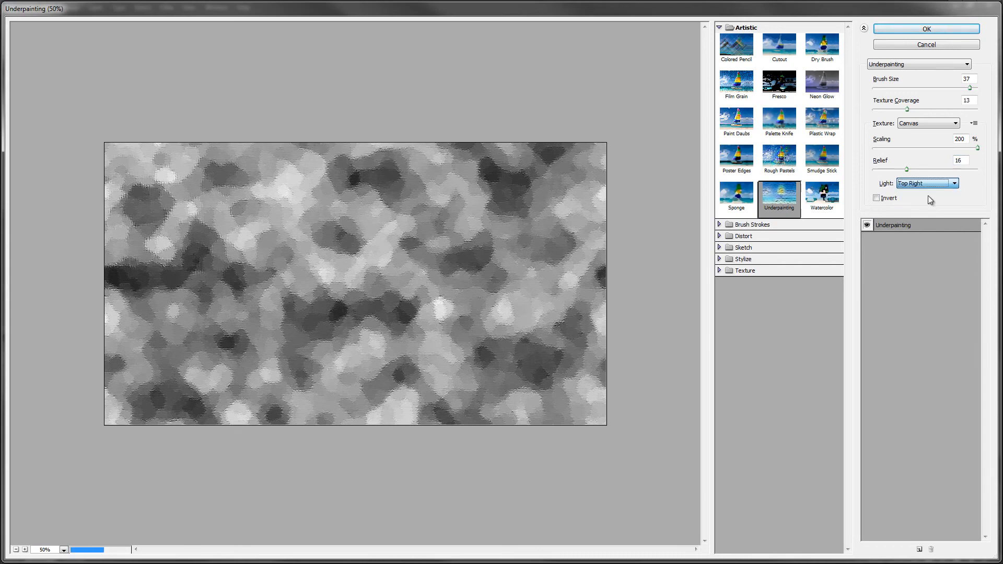
left_click(926, 184)
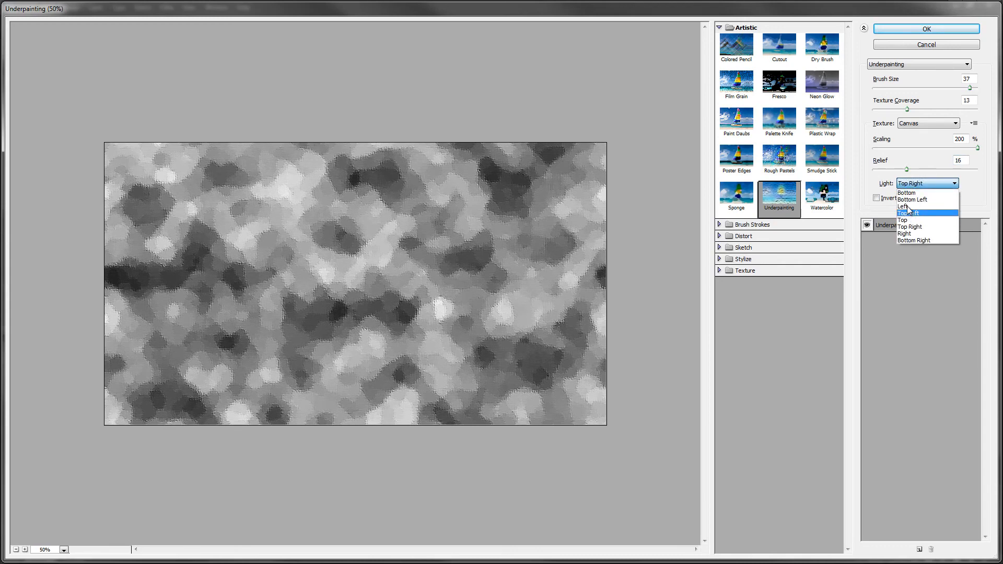
left_click(909, 222)
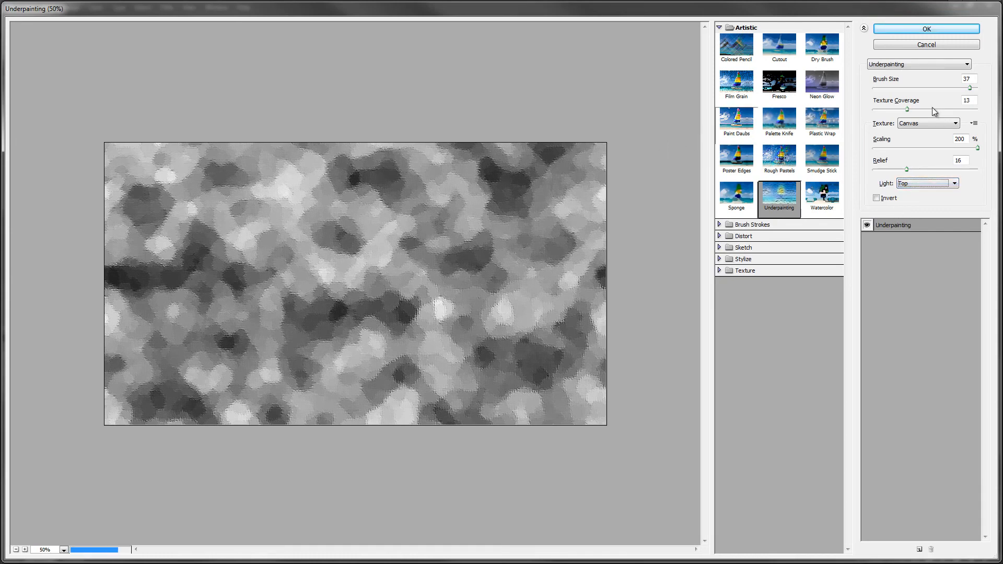
left_click(955, 181)
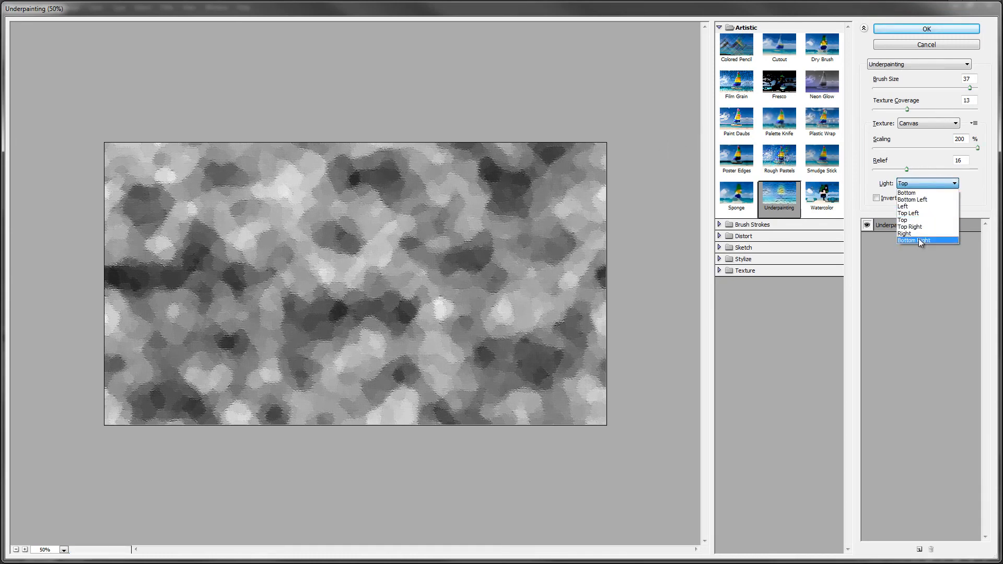
left_click(920, 241)
left_click(924, 184)
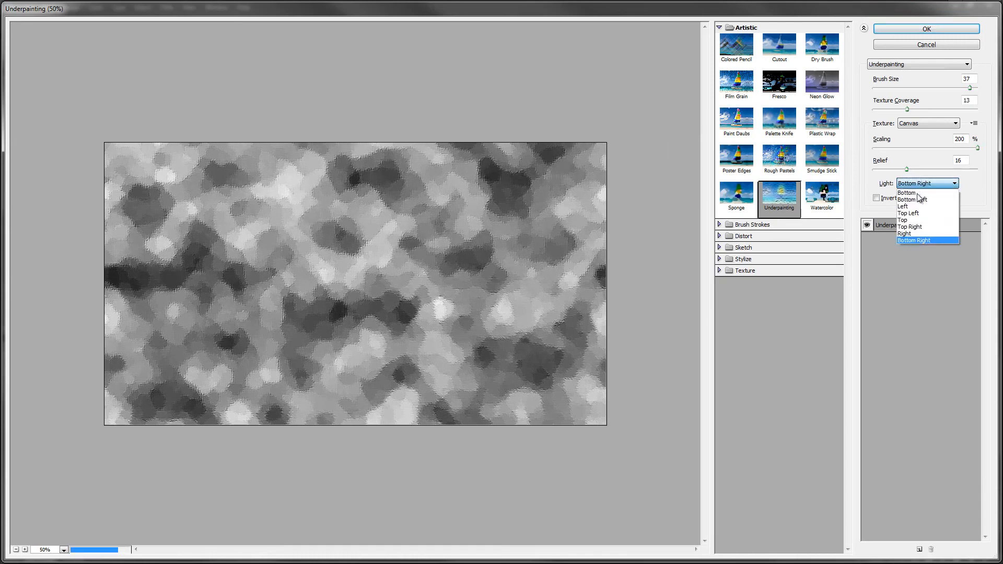
left_click(914, 220)
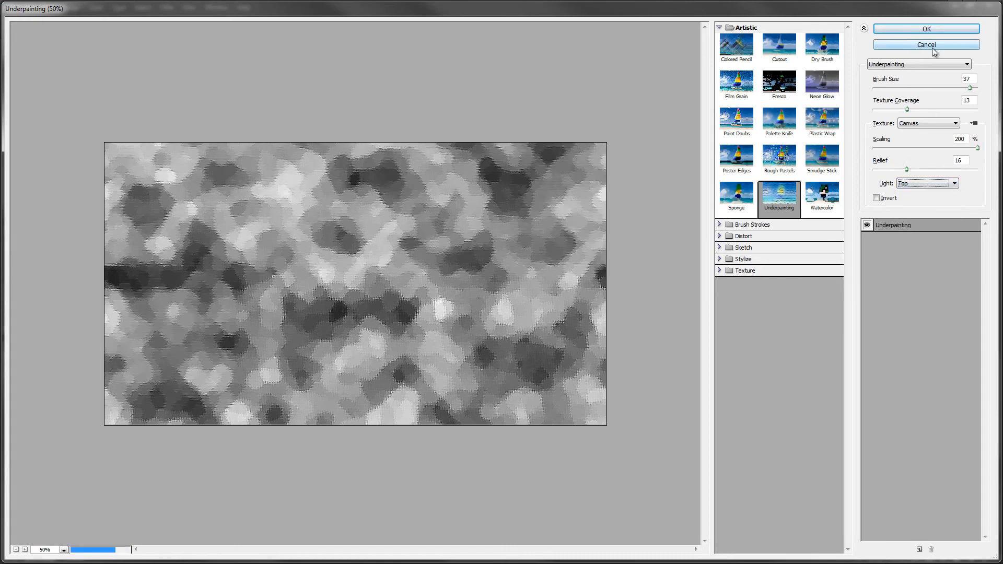
left_click(924, 29)
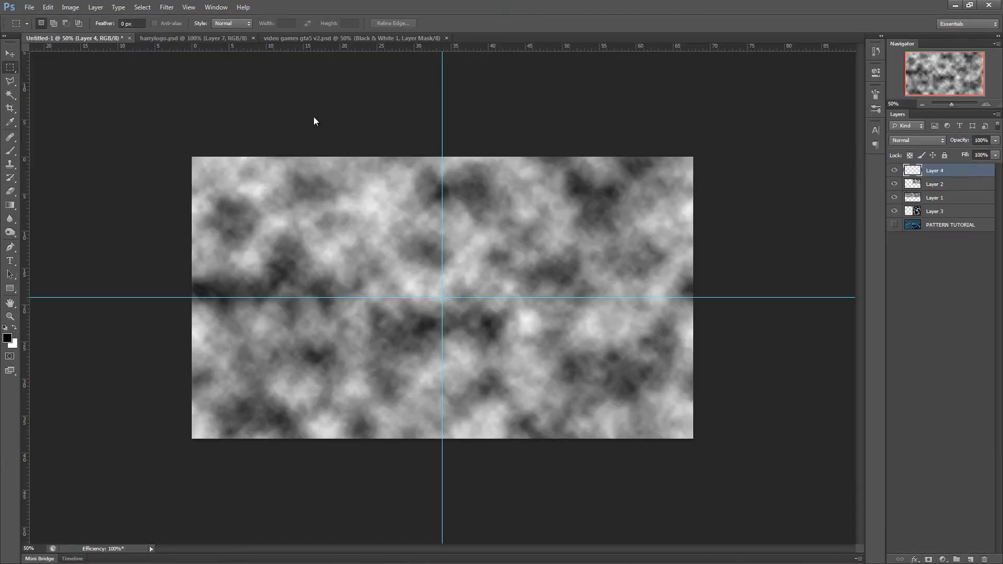
- Delete the half of Layer 4 above the horizontal guide and clear the selection
left_click_drag(150, 119, 791, 314)
key("Delete")
left_click_drag(427, 238, 465, 323)
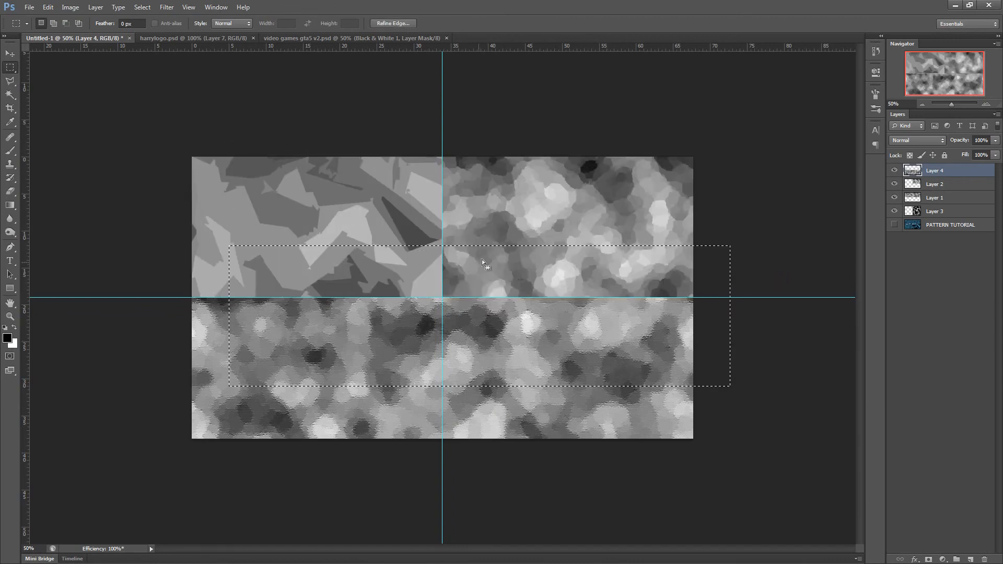
left_click(496, 183)
- Delete the part of Layer 4 to the right of the vertical guide and deselect
left_click_drag(442, 200, 778, 488)
key("Delete")
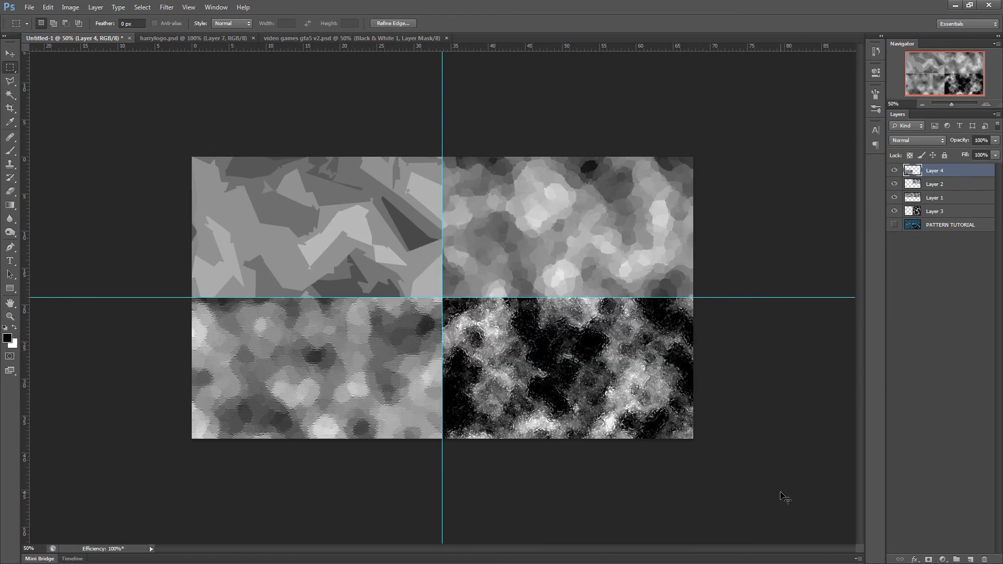
key("ctrl+d")
- Hide the guides and the four pattern layers, show the PATTERN TUTORIAL layer and switch to the Move tool
key("ctrl+semicolon")
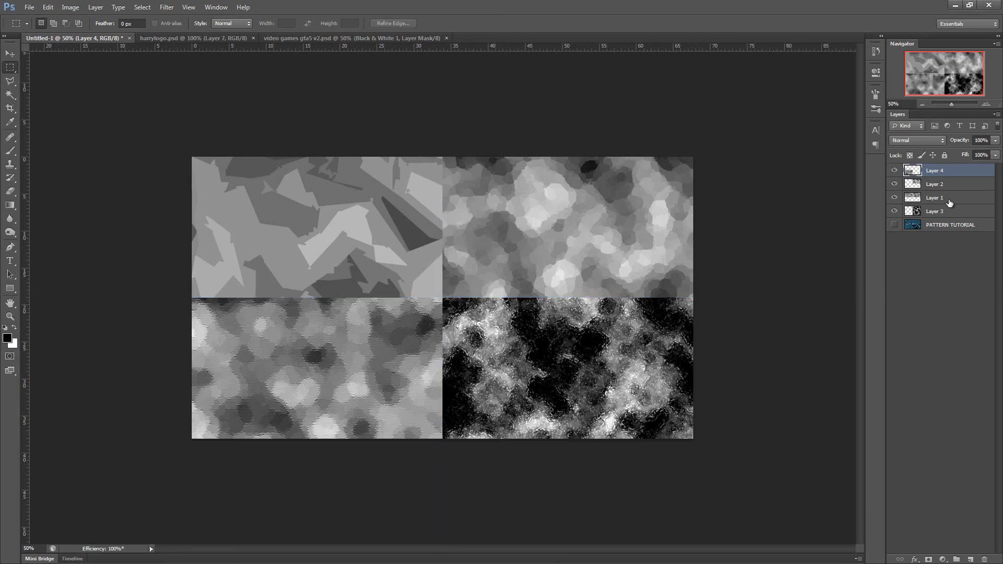
left_click_drag(894, 211, 895, 170)
left_click(894, 225)
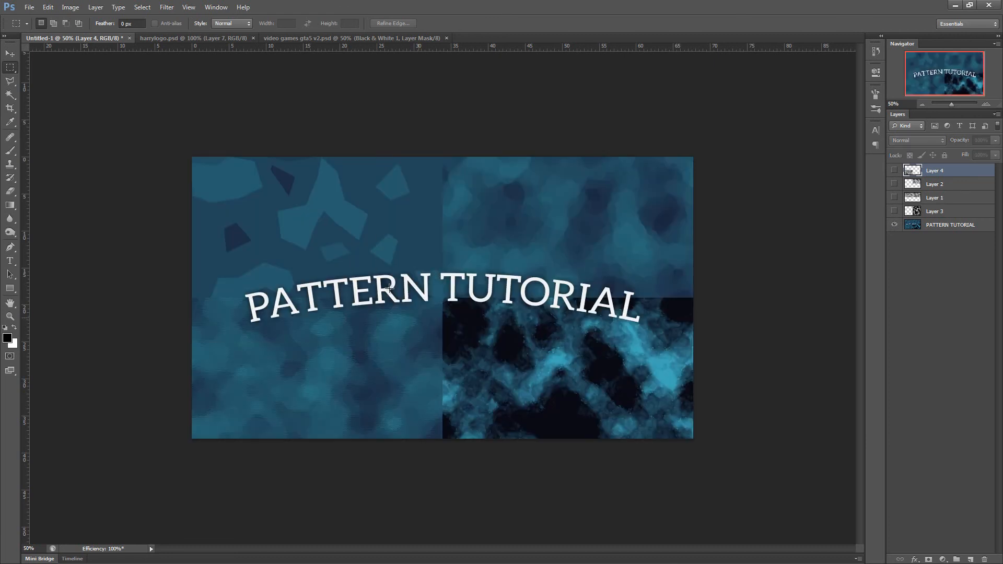
left_click(6, 54)
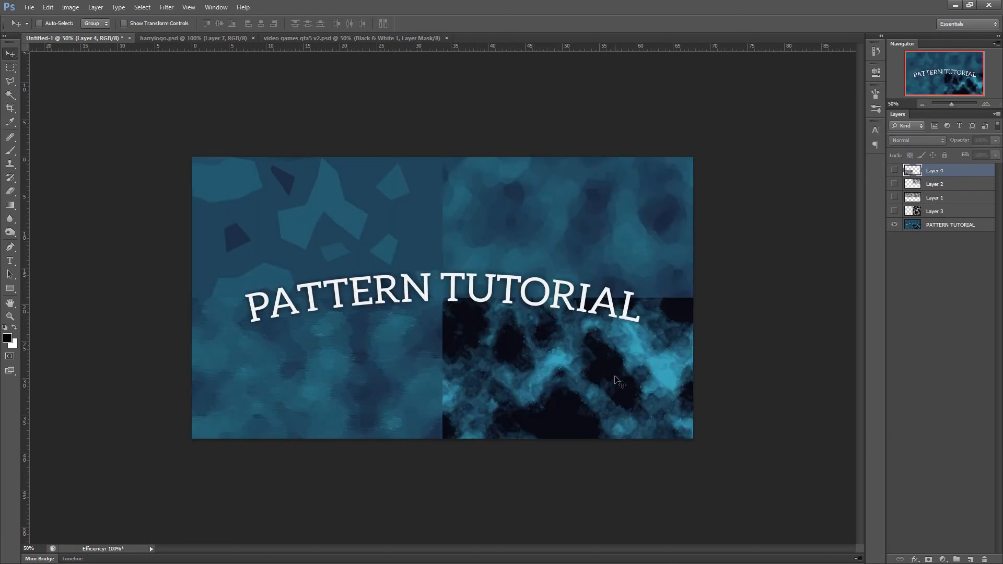